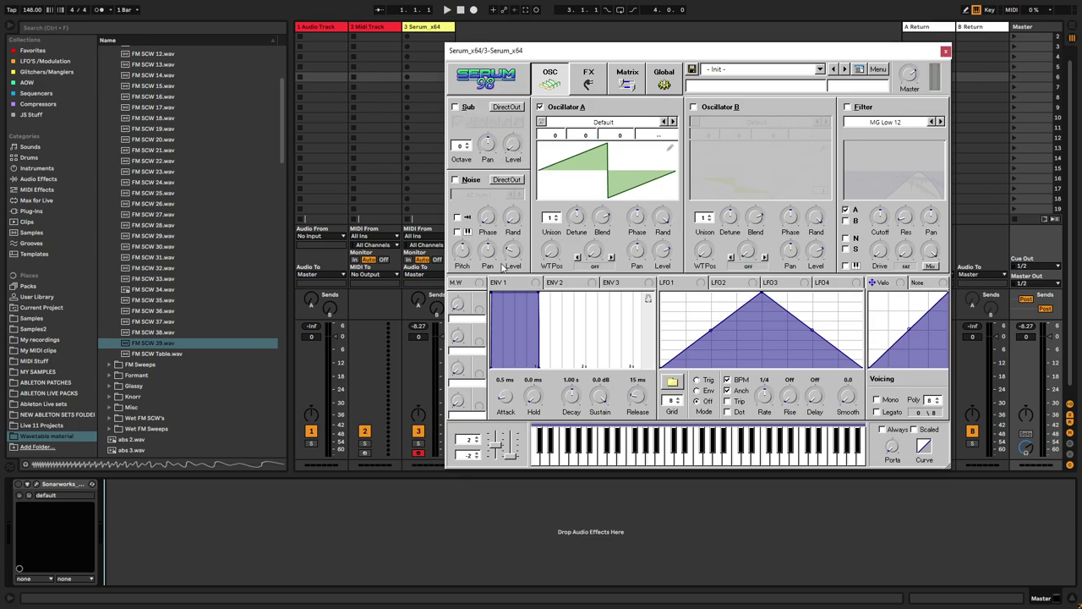
# Step: Turn on the sub oscillator and make LFO 1 a rising ramp driving Osc A's FM (Sub) warp
pyautogui.click(456, 109)
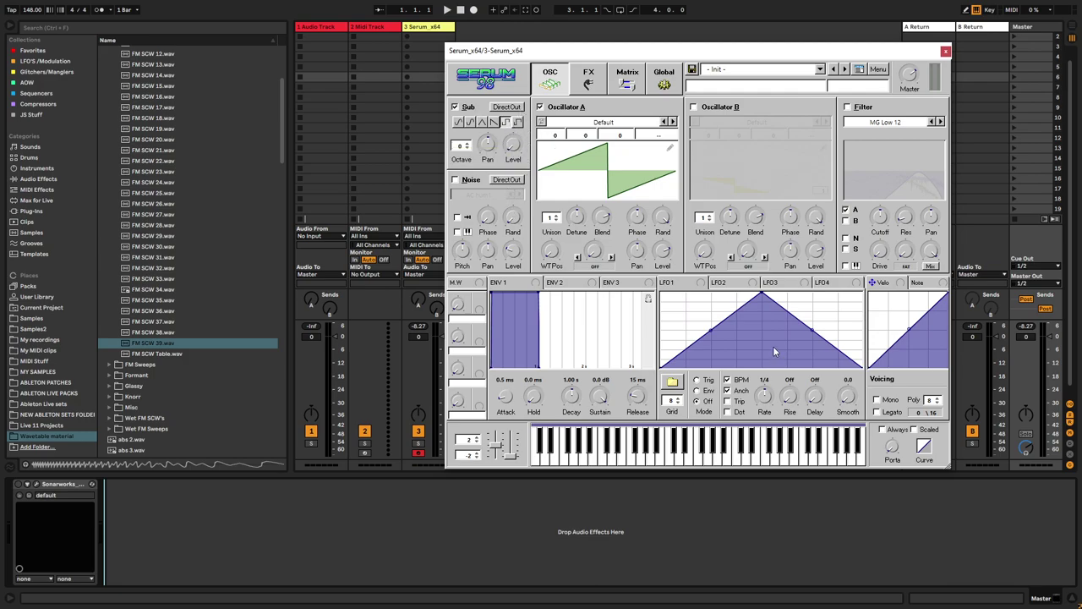
pyautogui.moveTo(766, 300); pyautogui.dragTo(929, 269)
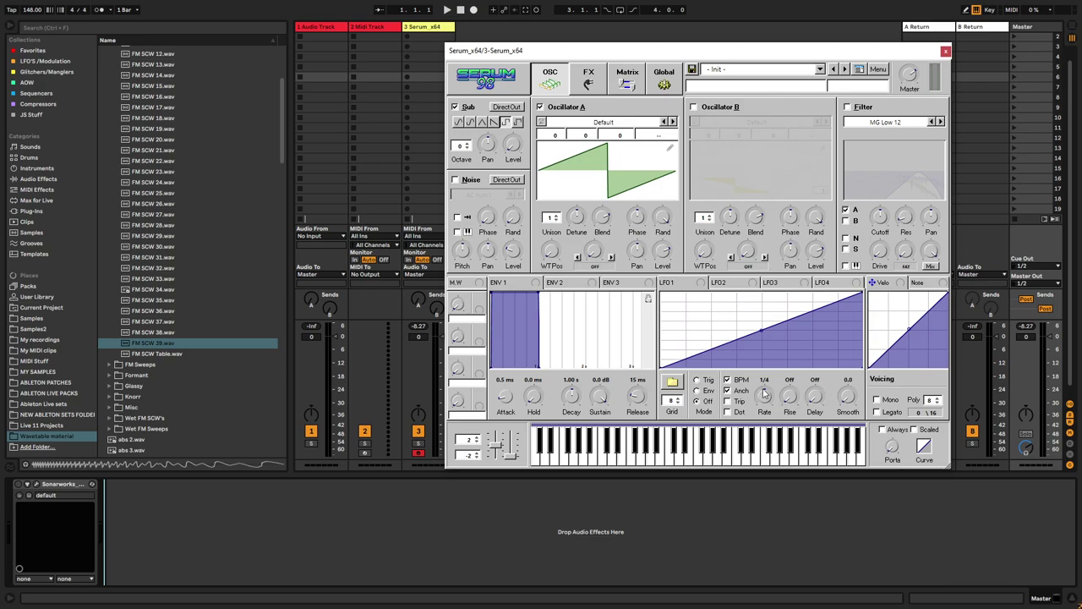
pyautogui.moveTo(701, 289); pyautogui.dragTo(586, 248)
pyautogui.click(595, 267)
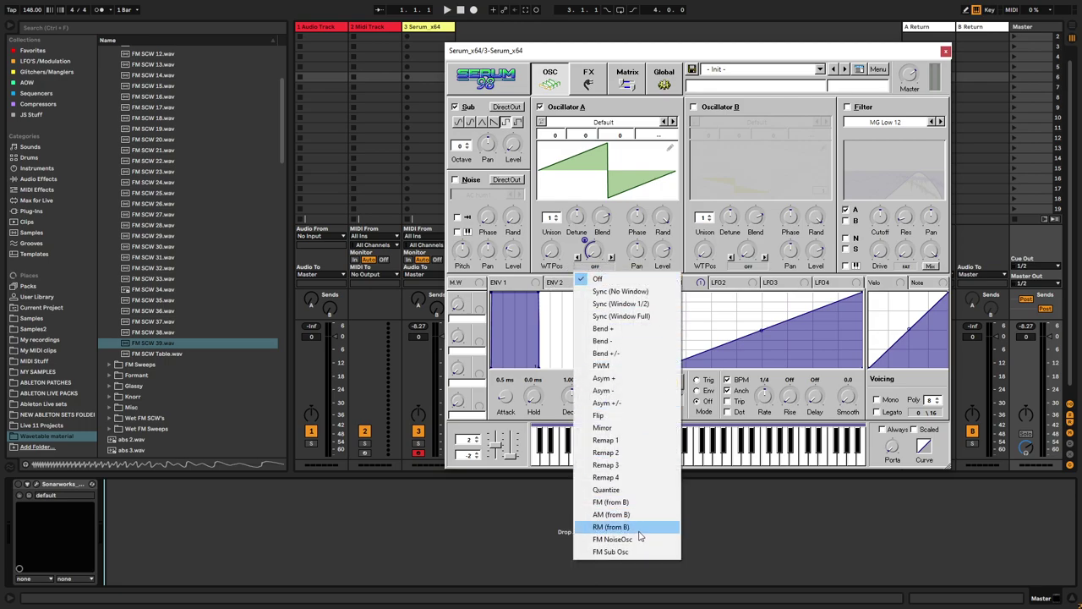
pyautogui.click(636, 552)
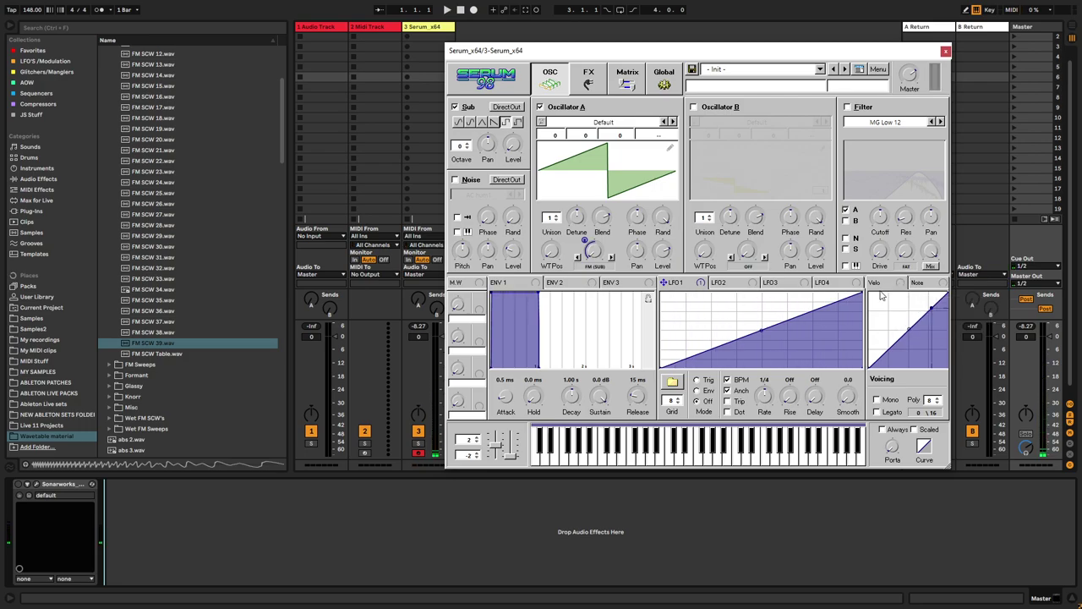
# Step: Route Oscillator B into the filter and set the filter type to Band 24
pyautogui.click(848, 221)
pyautogui.click(910, 125)
pyautogui.moveTo(905, 134)
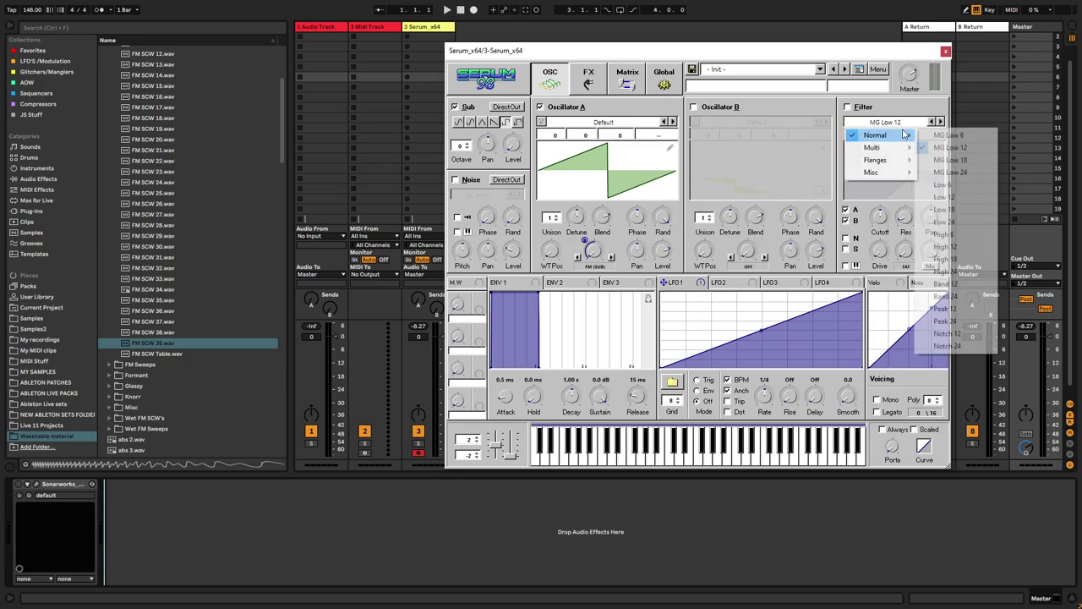
pyautogui.click(945, 296)
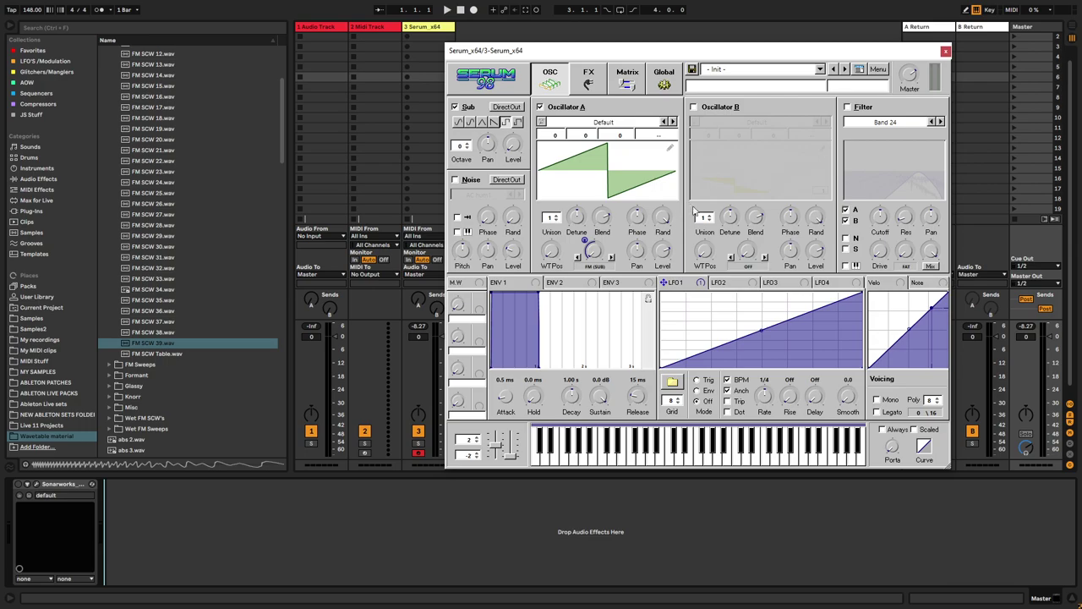
# Step: Load Anomaly 5 from Anomaly Wavetables into Oscillator A and shift its wavetable position
pyautogui.click(647, 124)
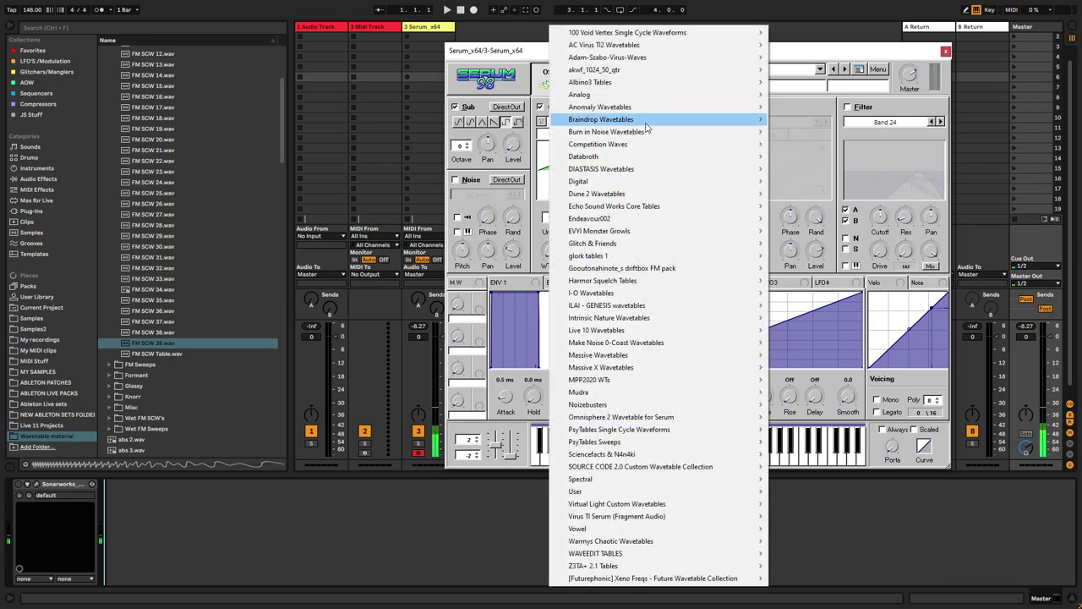
pyautogui.moveTo(648, 107)
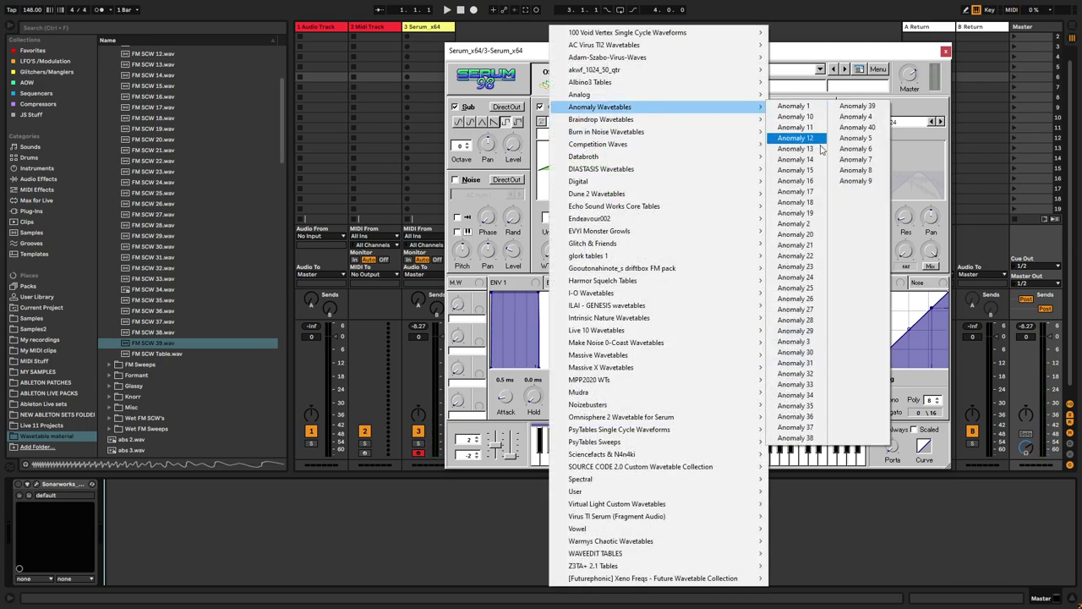
pyautogui.click(856, 149)
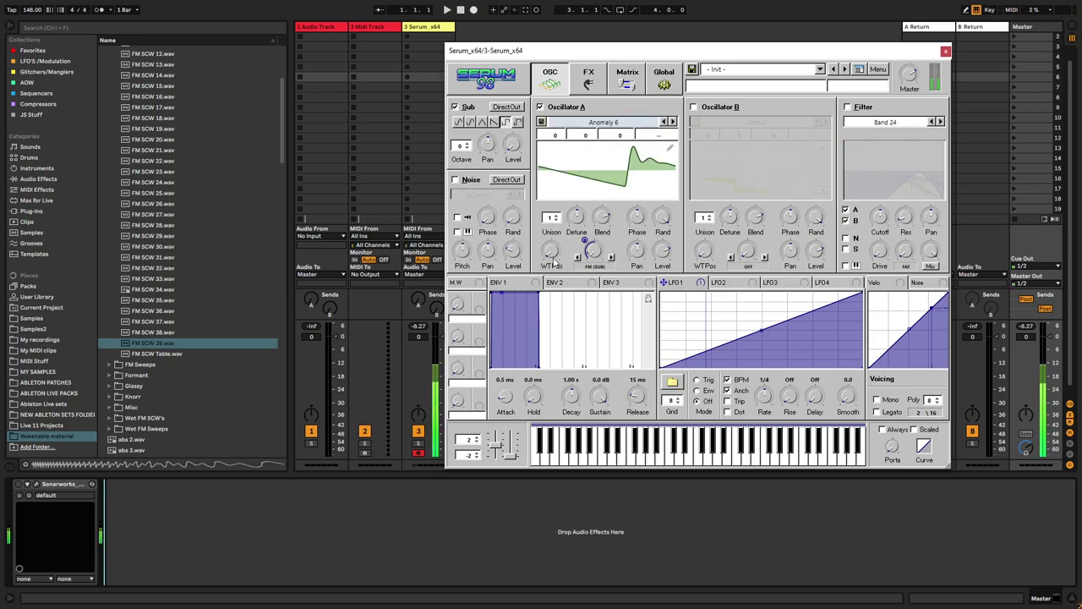
pyautogui.moveTo(552, 262); pyautogui.dragTo(585, 174)
pyautogui.click(663, 122)
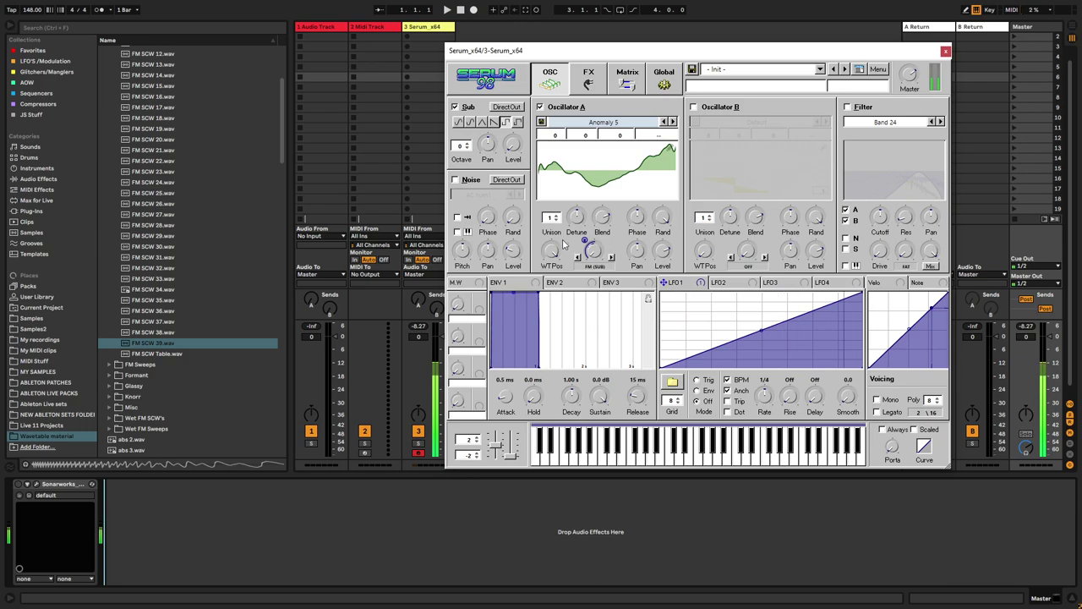
pyautogui.moveTo(564, 244); pyautogui.dragTo(591, 161)
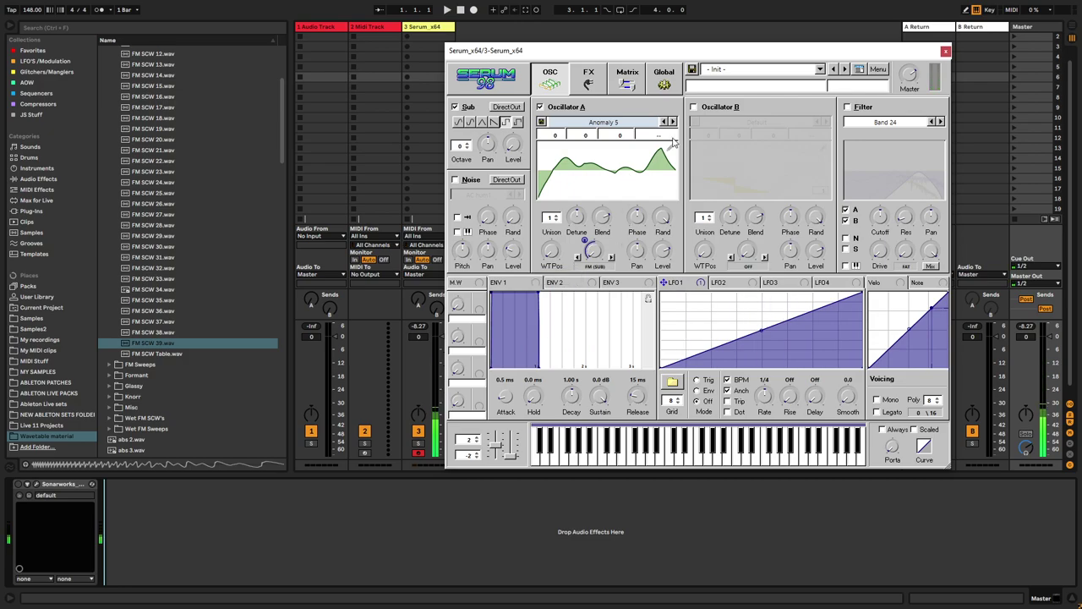
# Step: Resample the sound into Oscillator B, switch Oscillator A off and Oscillator B on
pyautogui.click(877, 70)
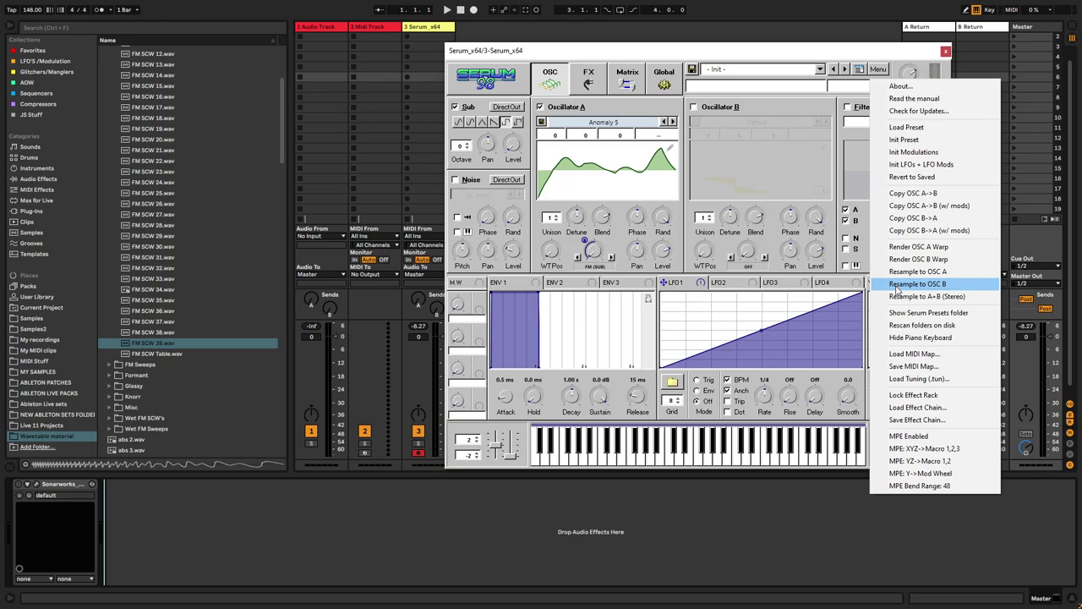
pyautogui.click(898, 284)
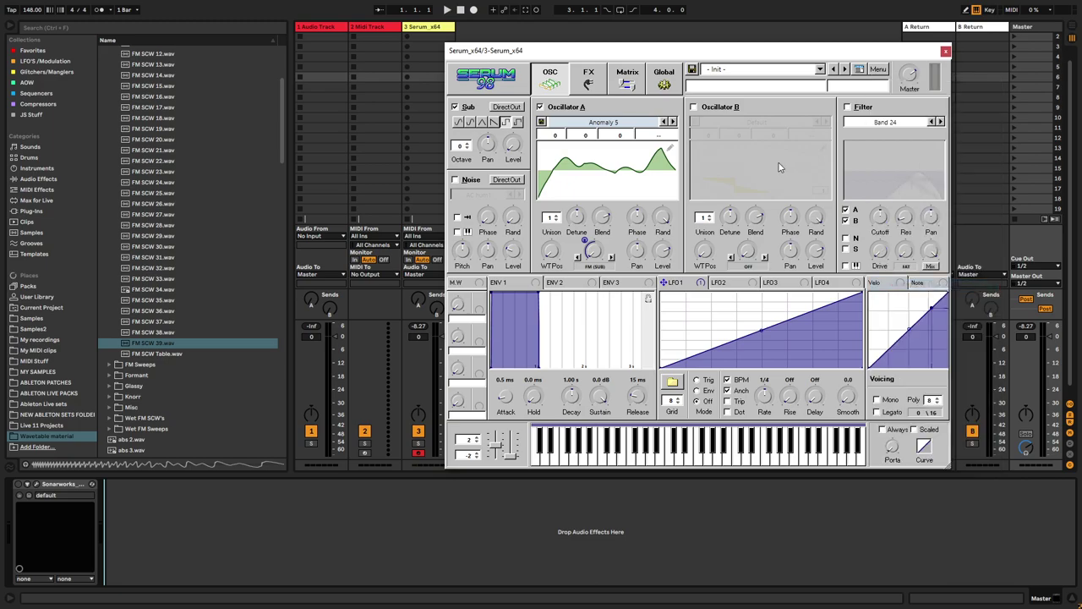
pyautogui.click(540, 107)
pyautogui.click(693, 107)
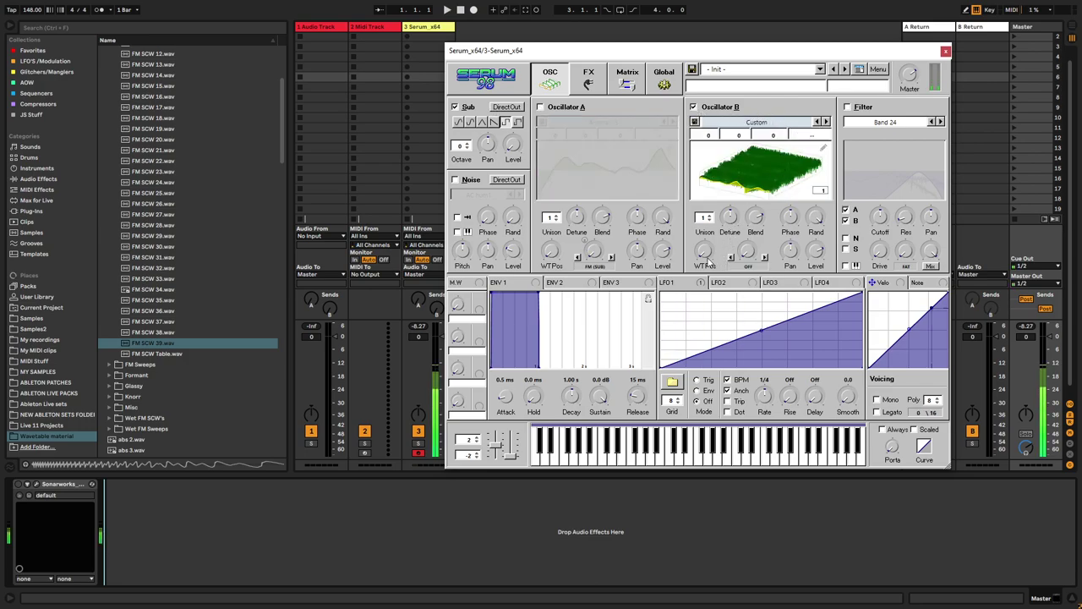
# Step: Set Oscillator B's wavetable position to frame 133
pyautogui.moveTo(706, 249); pyautogui.dragTo(706, 267)
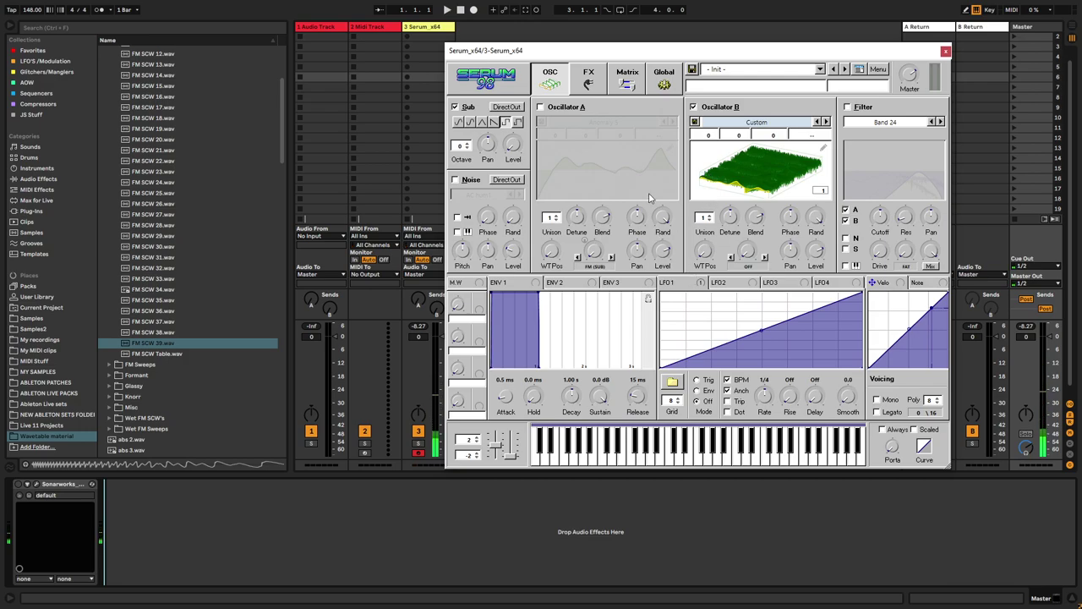
pyautogui.moveTo(705, 252); pyautogui.dragTo(720, 228)
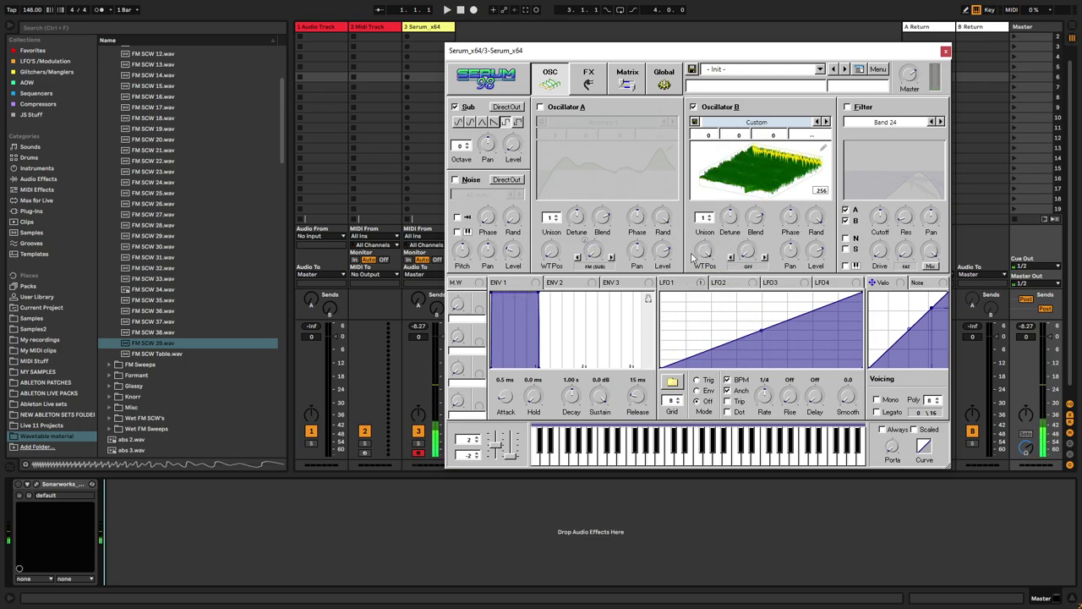
pyautogui.moveTo(699, 282); pyautogui.dragTo(772, 186)
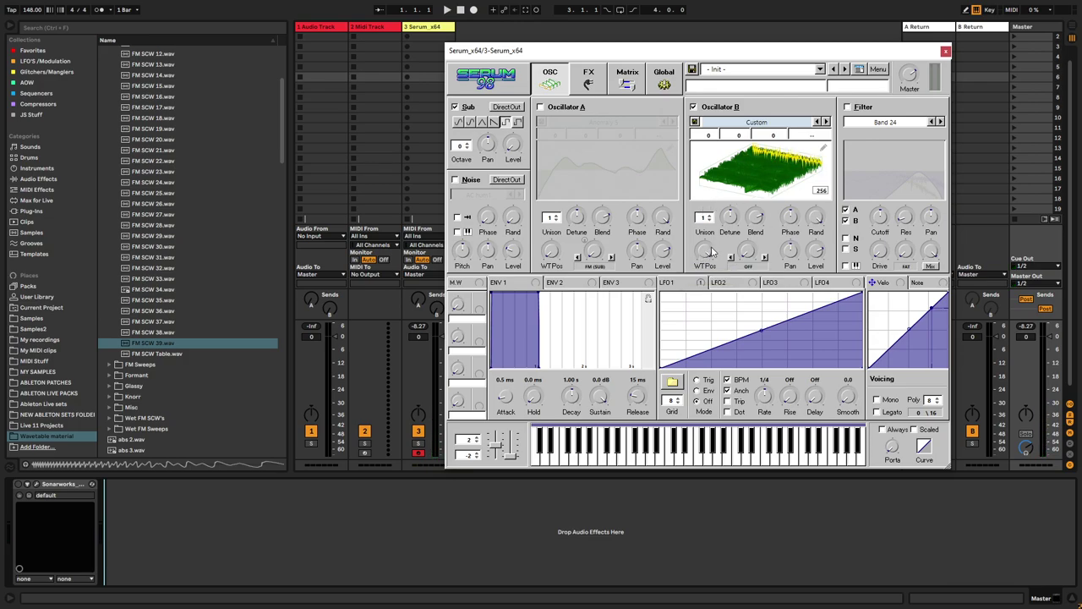
pyautogui.moveTo(714, 252); pyautogui.dragTo(695, 310)
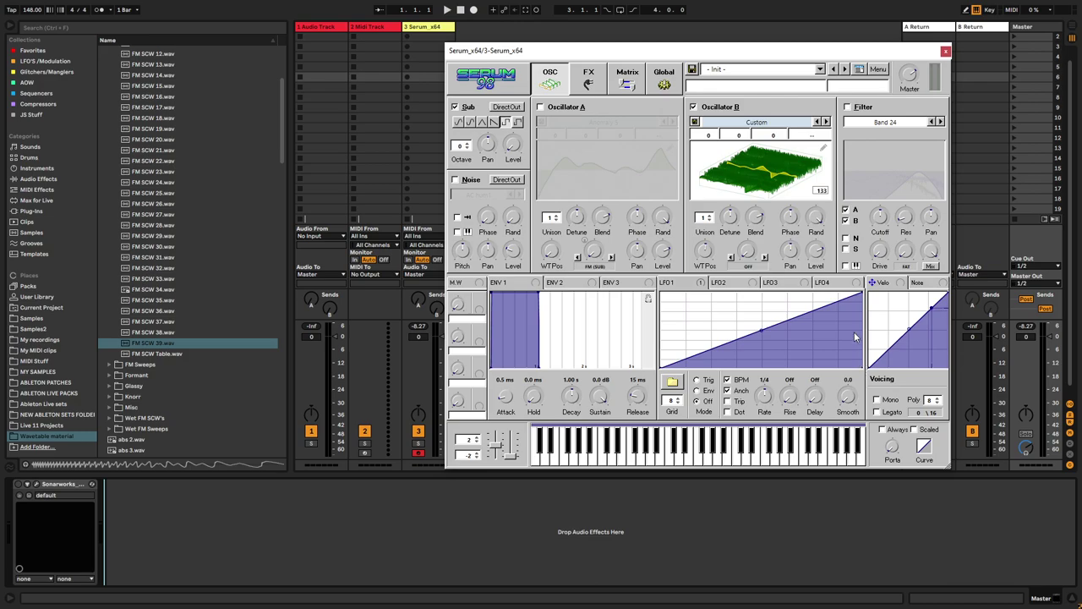
# Step: Open Oscillator B's wavetable editor and inspect frames 128, 130 and 129
pyautogui.click(824, 149)
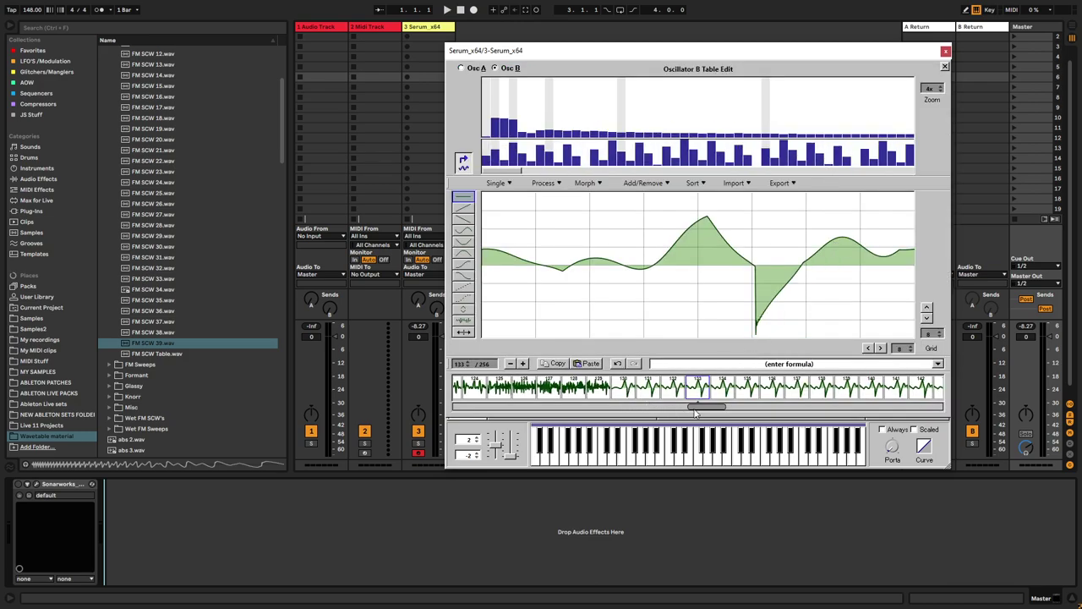
pyautogui.click(572, 391)
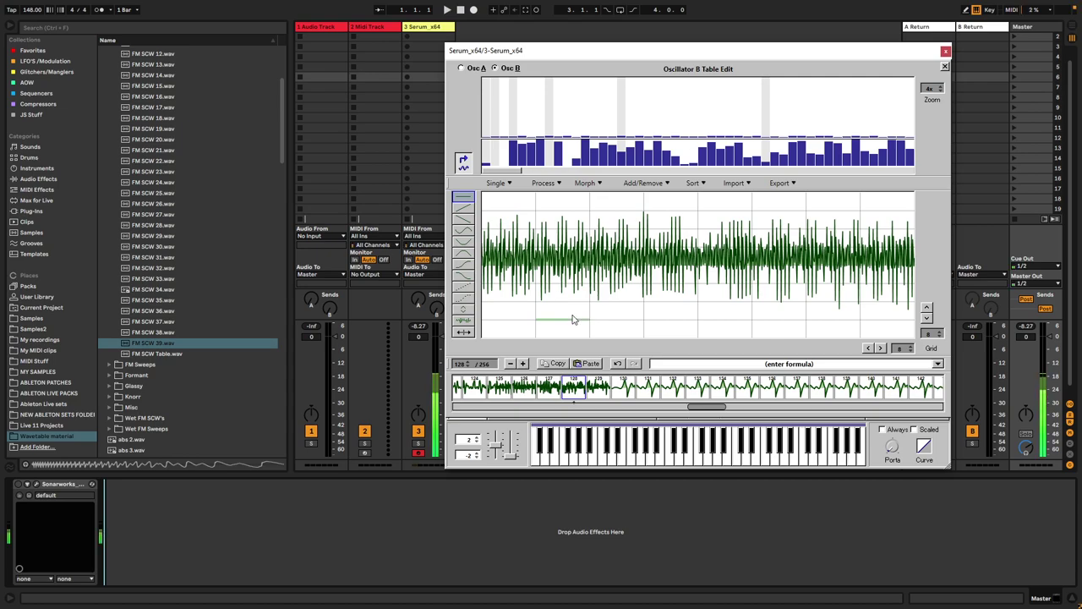
pyautogui.press('Right')
pyautogui.press('Right')
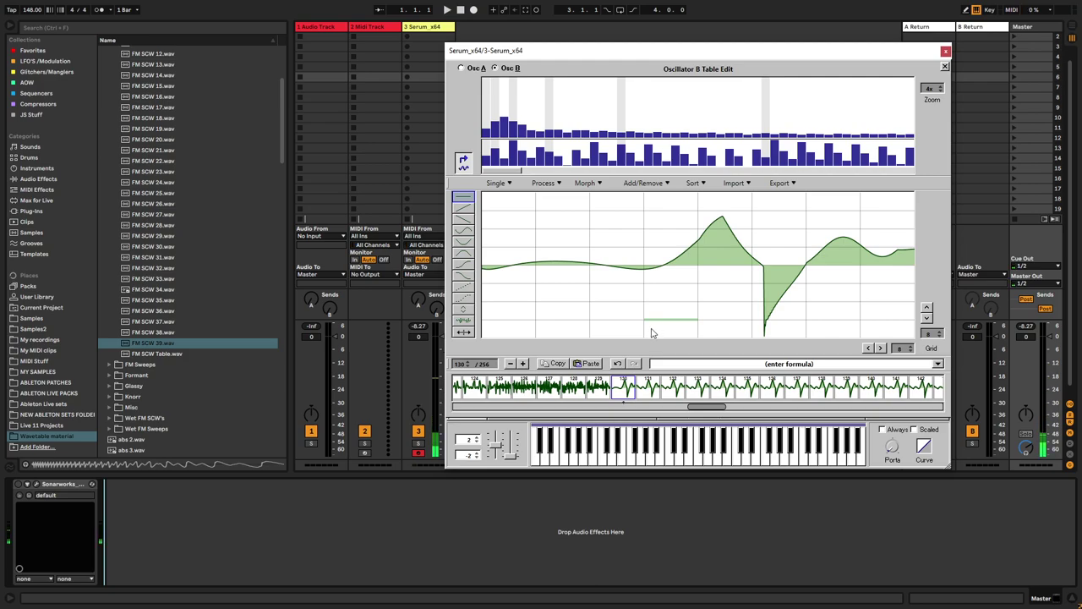
pyautogui.click(600, 392)
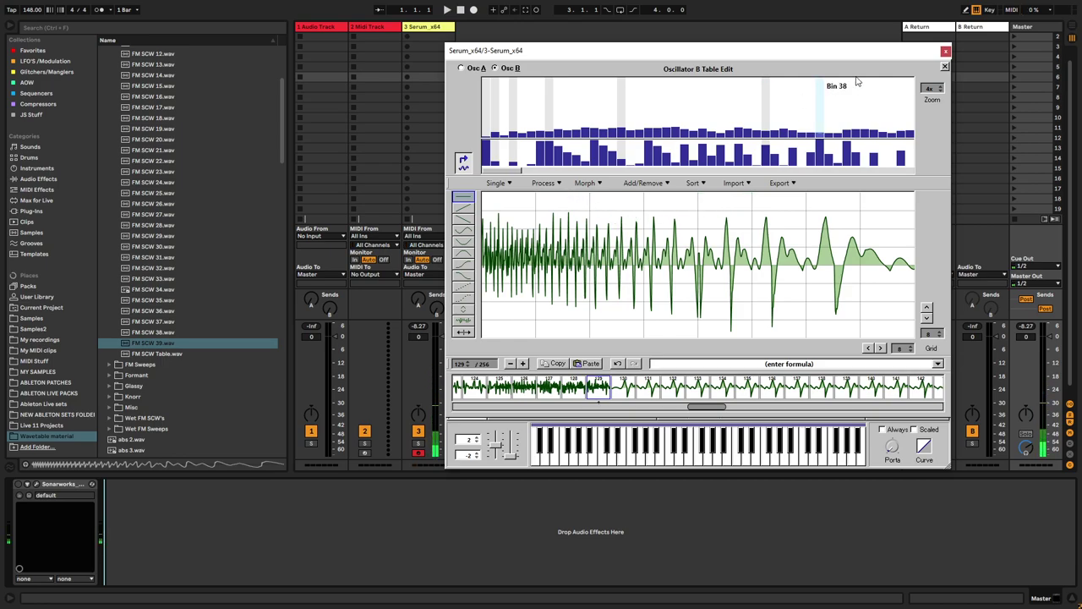
# Step: Close the wavetable editor, enable the filter, and move its cutoff to about 1161 Hz
pyautogui.click(944, 67)
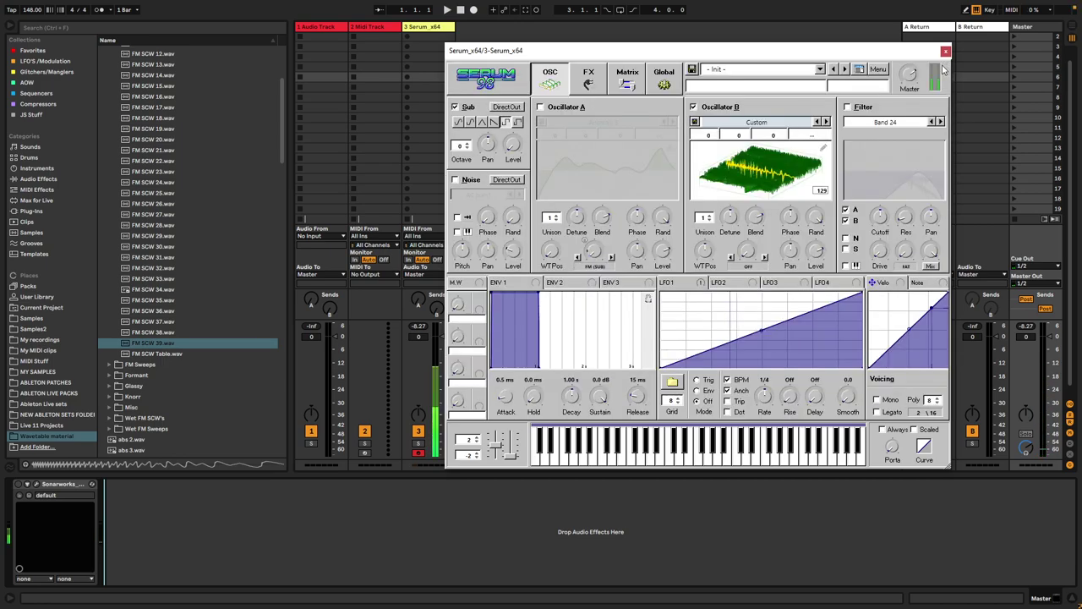
pyautogui.click(848, 107)
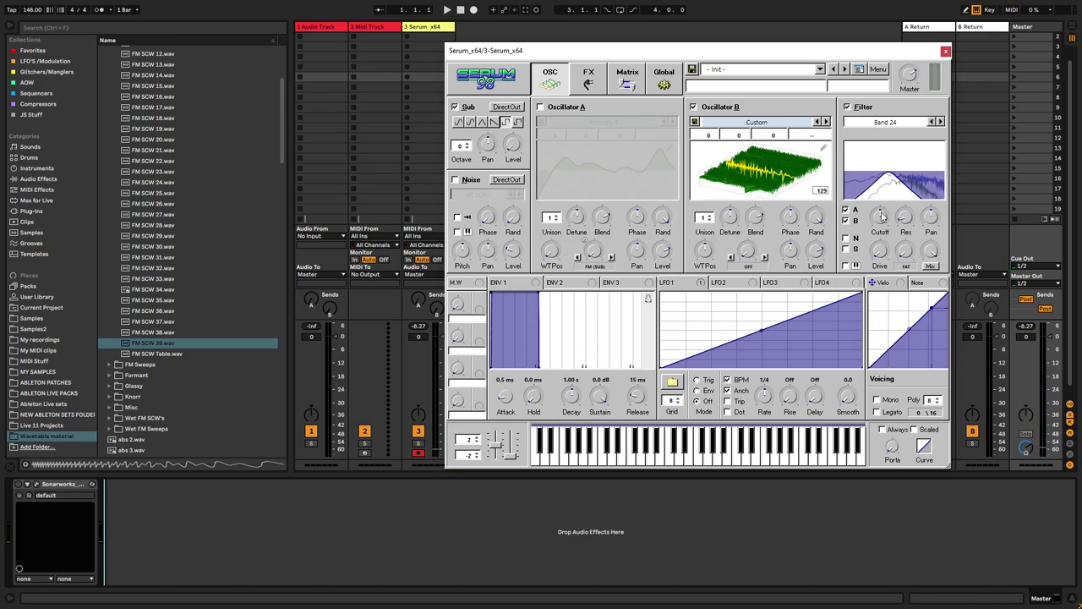
pyautogui.moveTo(879, 181)
pyautogui.mouseDown()
pyautogui.moveTo(900, 171)
pyautogui.moveTo(883, 166)
pyautogui.moveTo(864, 181)
pyautogui.mouseUp()
pyautogui.click(823, 149)
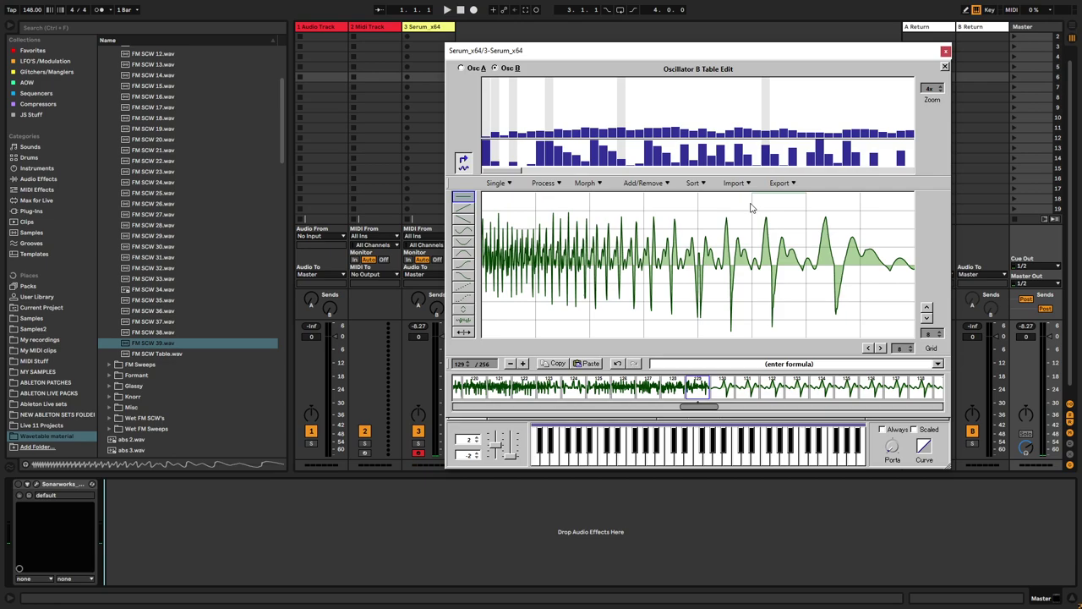
pyautogui.click(556, 186)
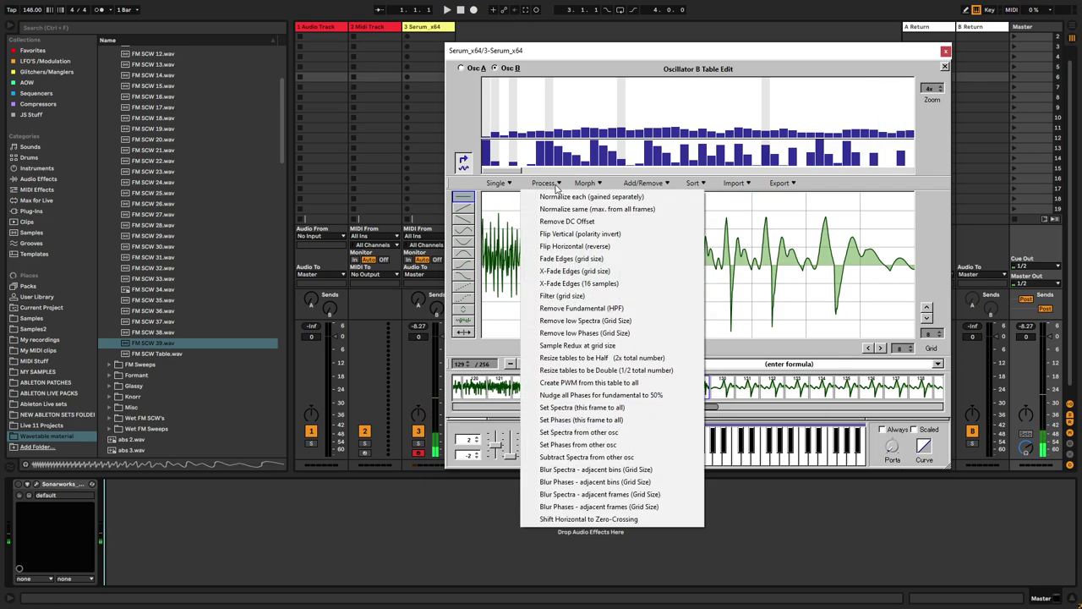
pyautogui.click(580, 249)
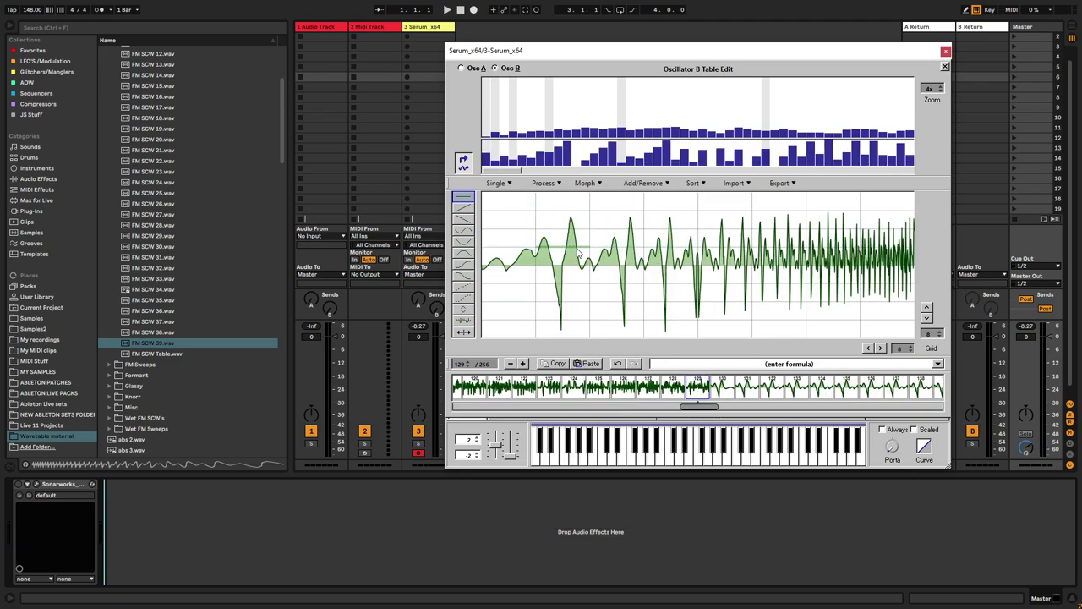
pyautogui.click(945, 67)
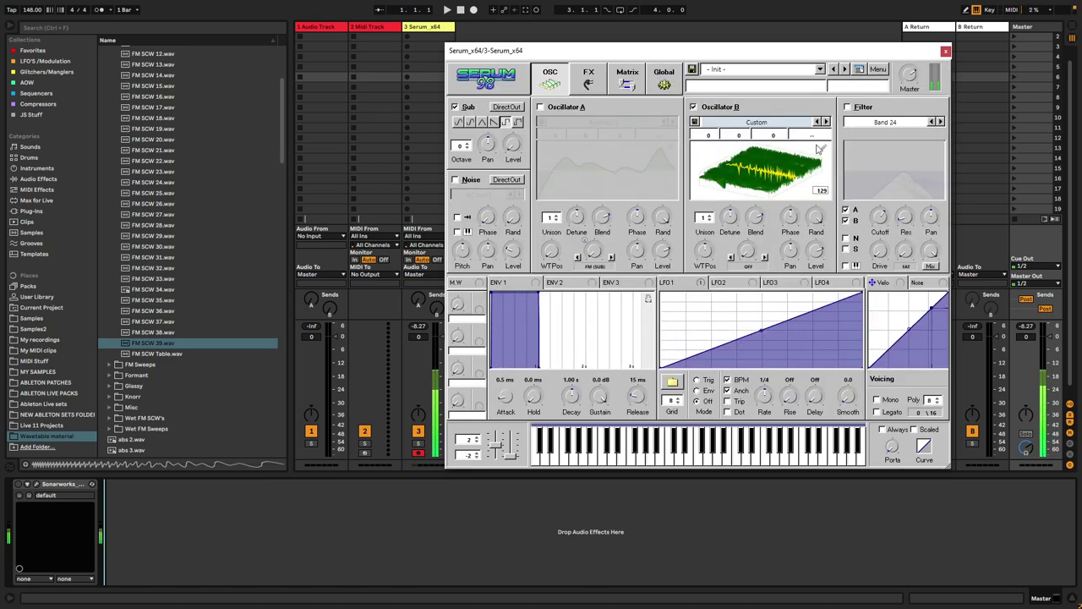
pyautogui.click(819, 149)
pyautogui.click(624, 365)
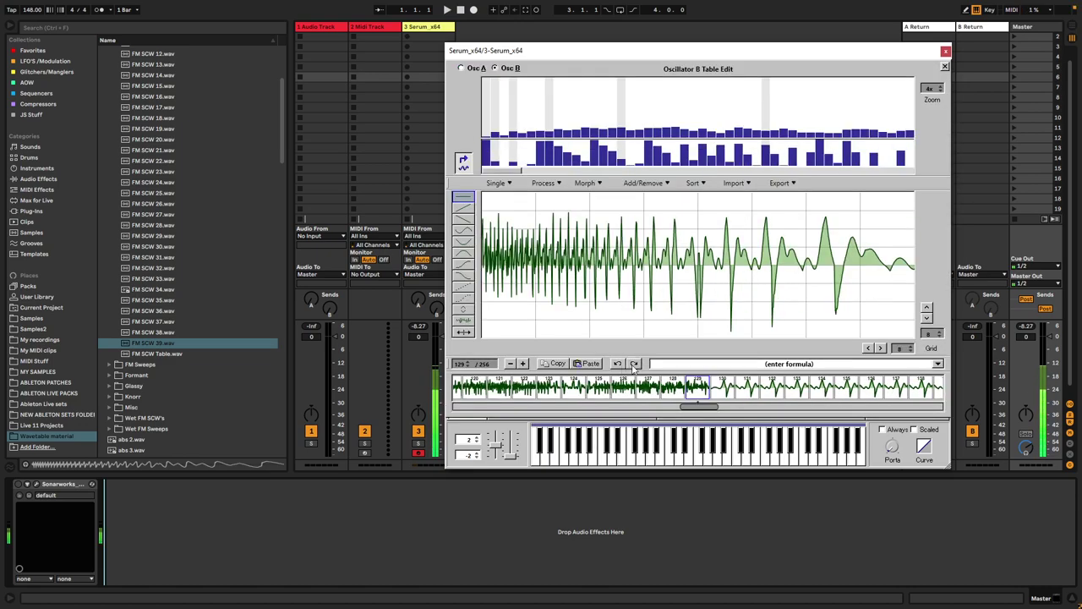
pyautogui.click(634, 365)
pyautogui.click(620, 364)
pyautogui.click(634, 366)
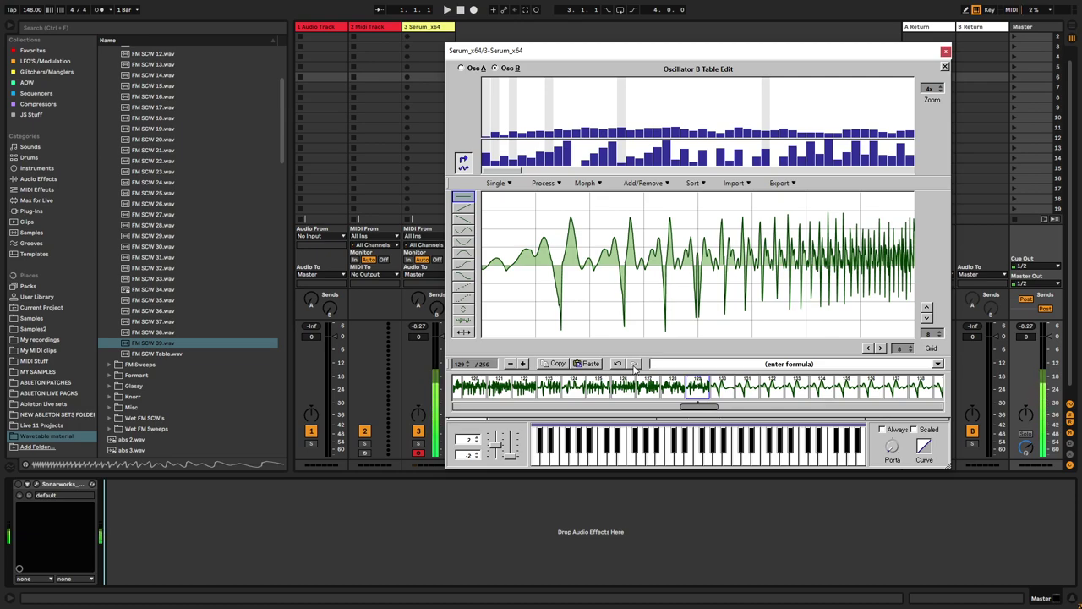
pyautogui.click(620, 366)
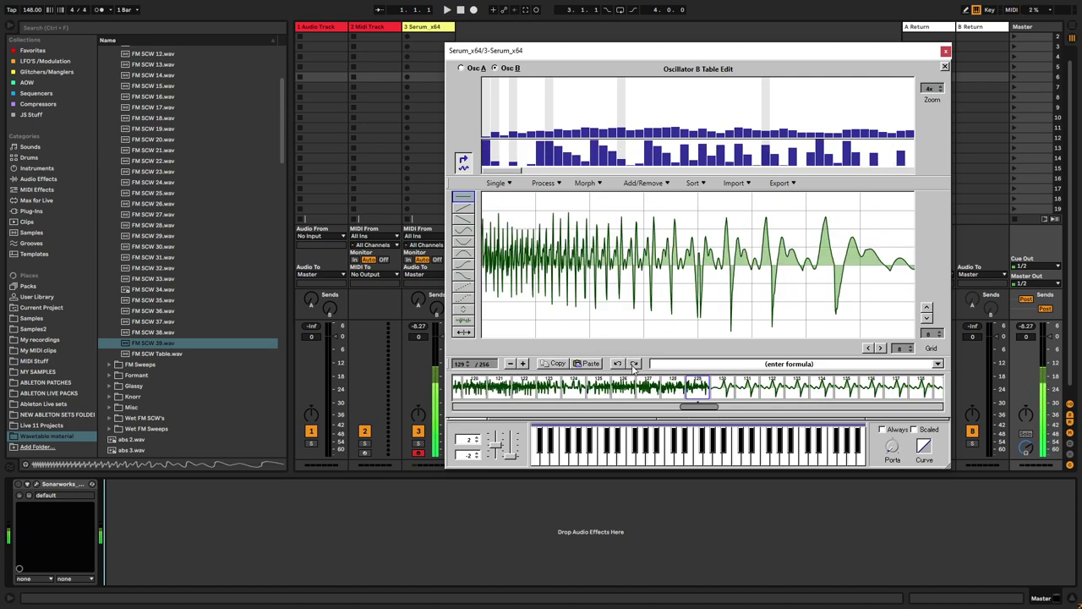
pyautogui.click(634, 365)
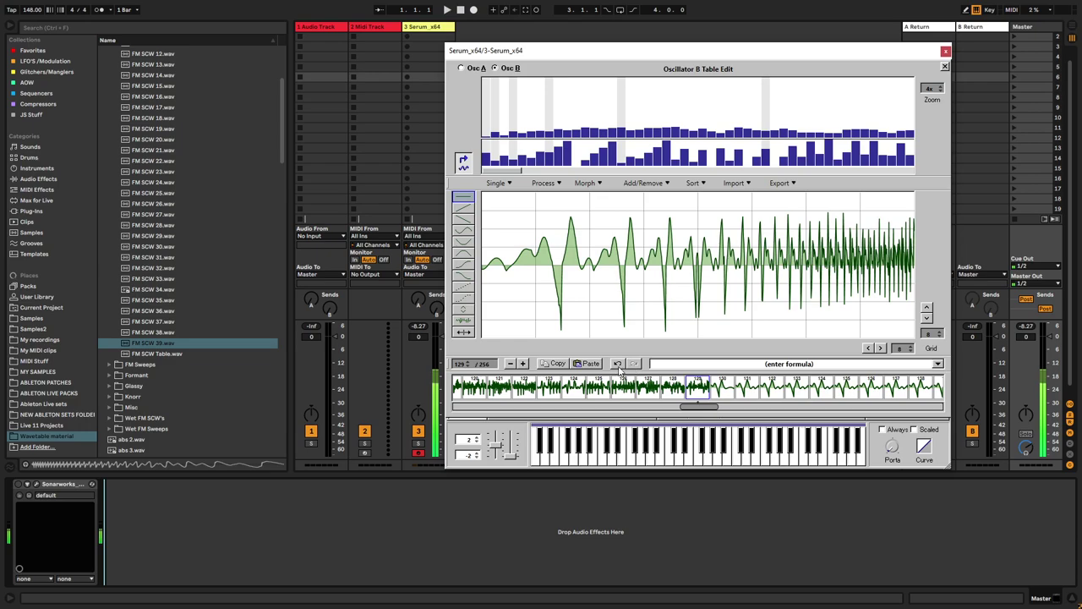
pyautogui.click(617, 364)
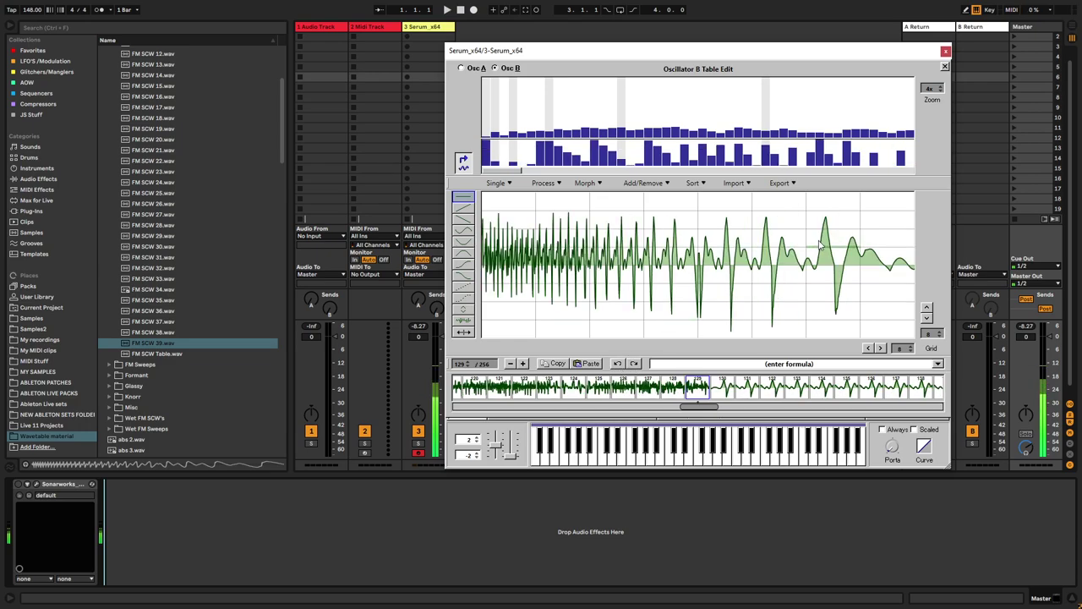
# Step: Close the editor and set Oscillator B's wavetable position to 65, playing a note to hear it
pyautogui.click(944, 66)
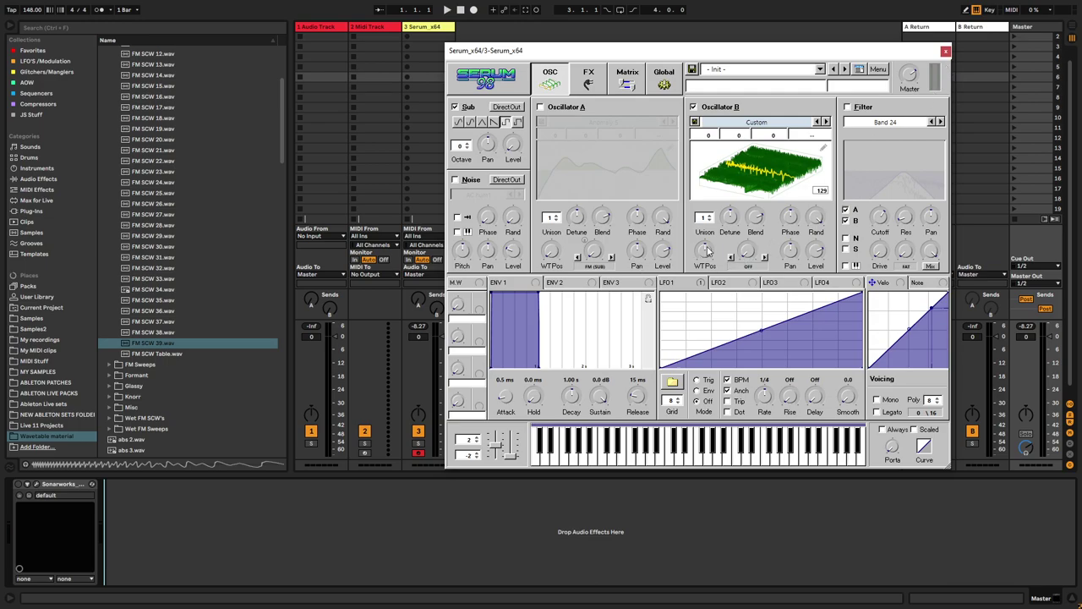
pyautogui.moveTo(707, 253)
pyautogui.write('65')
pyautogui.press('Return')
pyautogui.press('a')
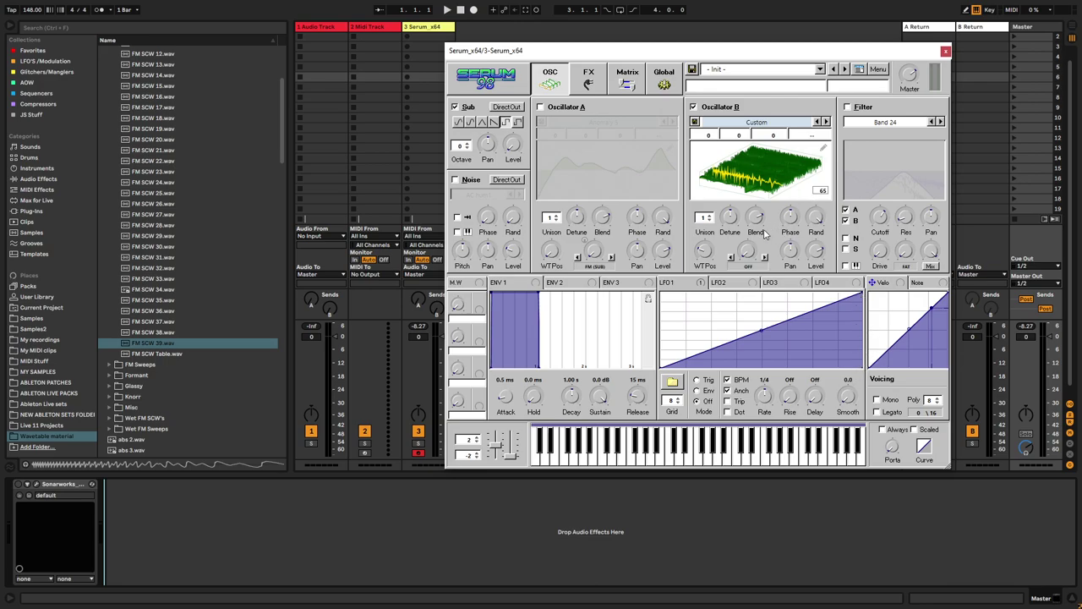
# Step: Sweep Oscillator B's position up to 193 and back to 65, then reopen and close the editor
pyautogui.click(700, 257)
pyautogui.moveTo(700, 256)
pyautogui.mouseDown()
pyautogui.moveTo(702, 148)
pyautogui.moveTo(702, 258)
pyautogui.mouseUp()
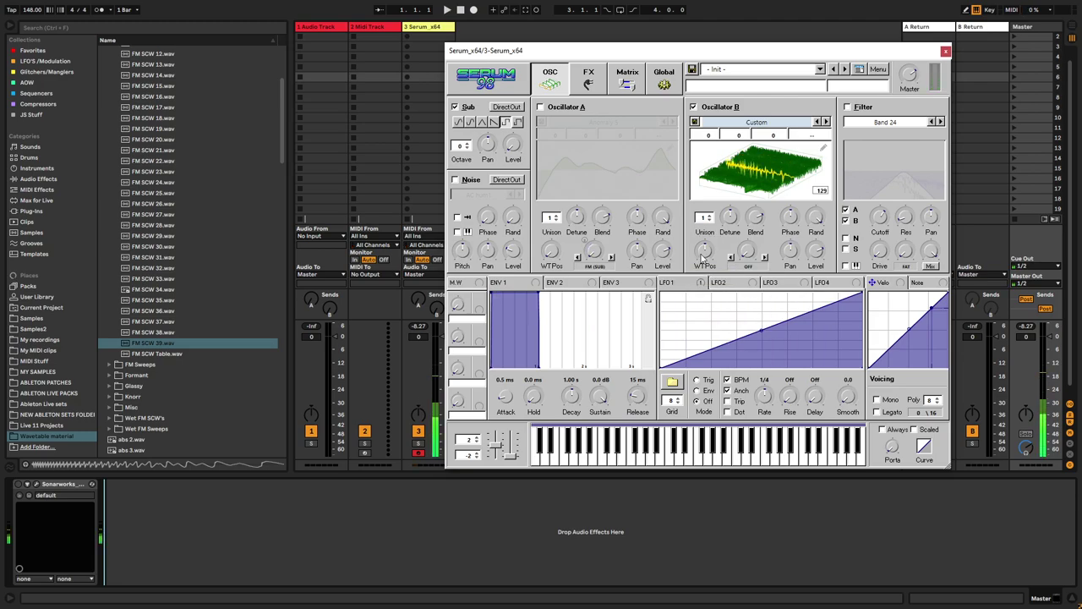
pyautogui.moveTo(701, 256); pyautogui.dragTo(701, 258)
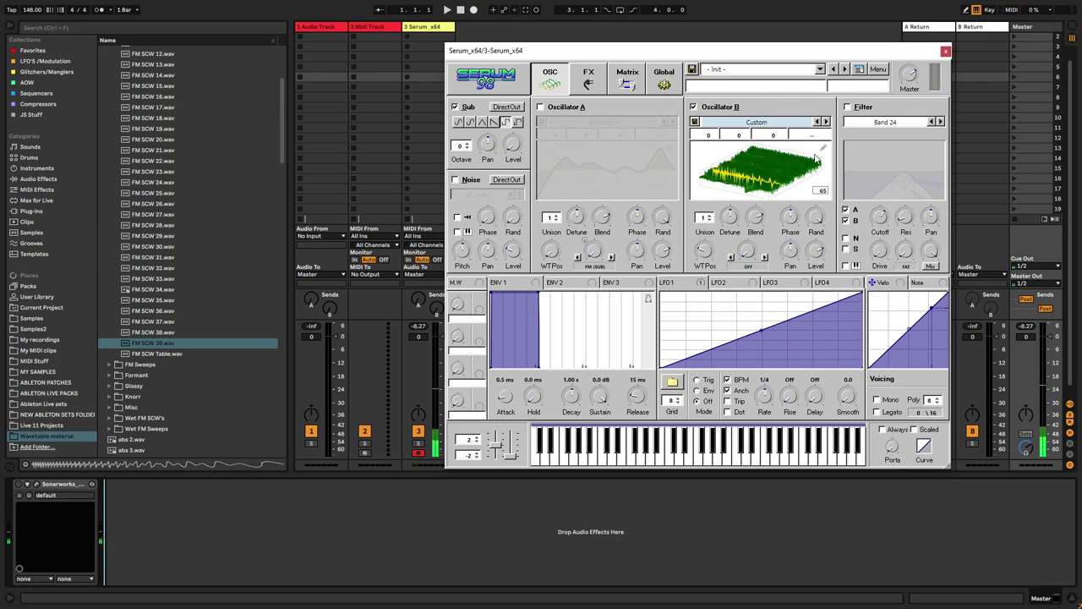
pyautogui.click(823, 147)
pyautogui.click(544, 183)
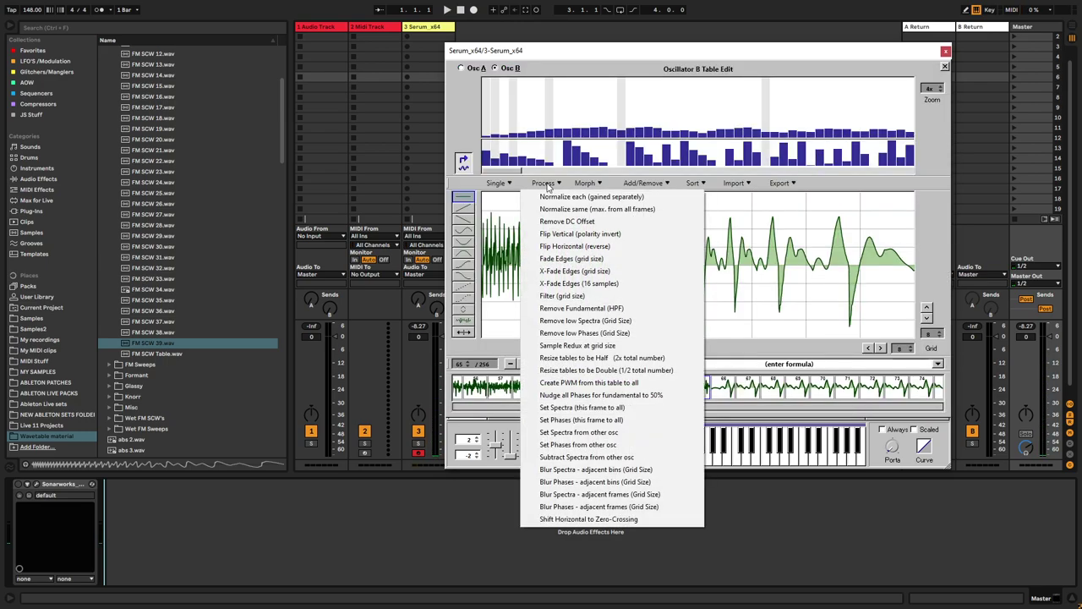
pyautogui.click(945, 67)
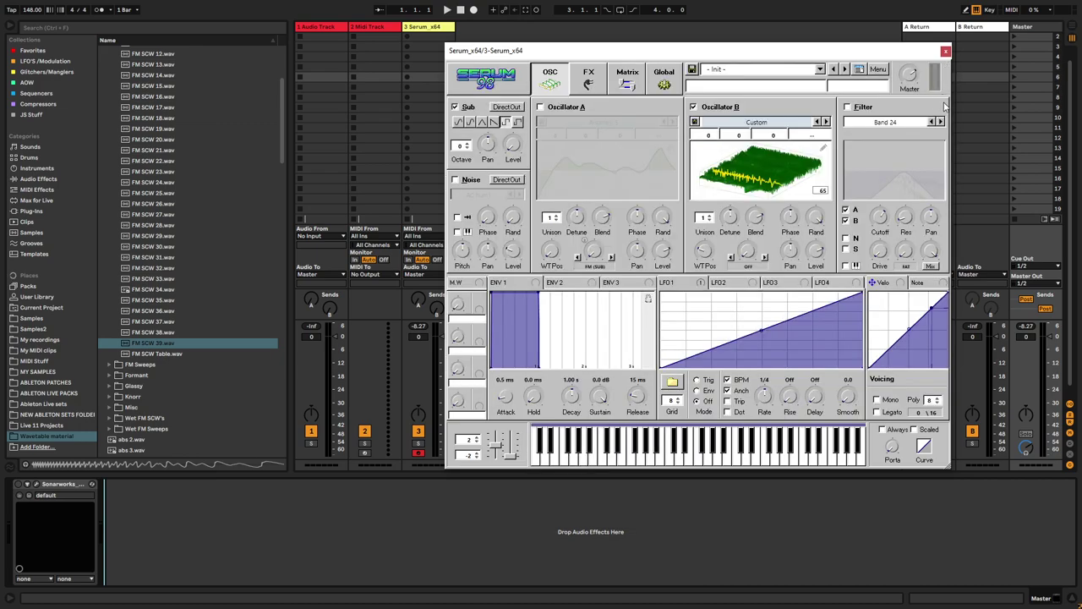
# Step: Switch to Oscillator A, step its wavetable to Anomaly 8, and sweep its position
pyautogui.click(694, 108)
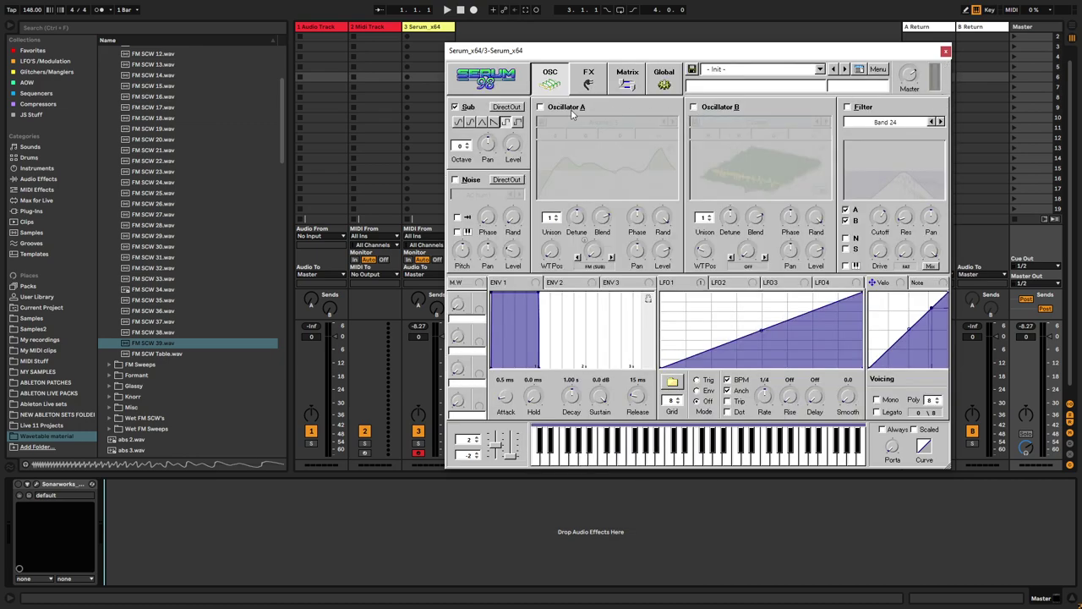
pyautogui.click(540, 107)
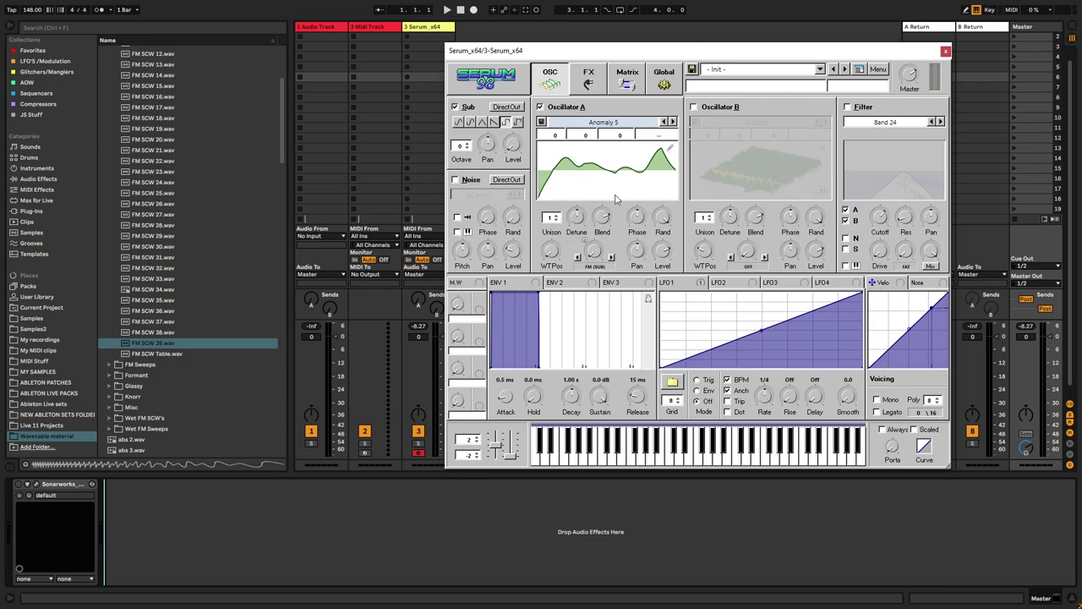
pyautogui.click(672, 121)
pyautogui.click(673, 122)
pyautogui.click(673, 122)
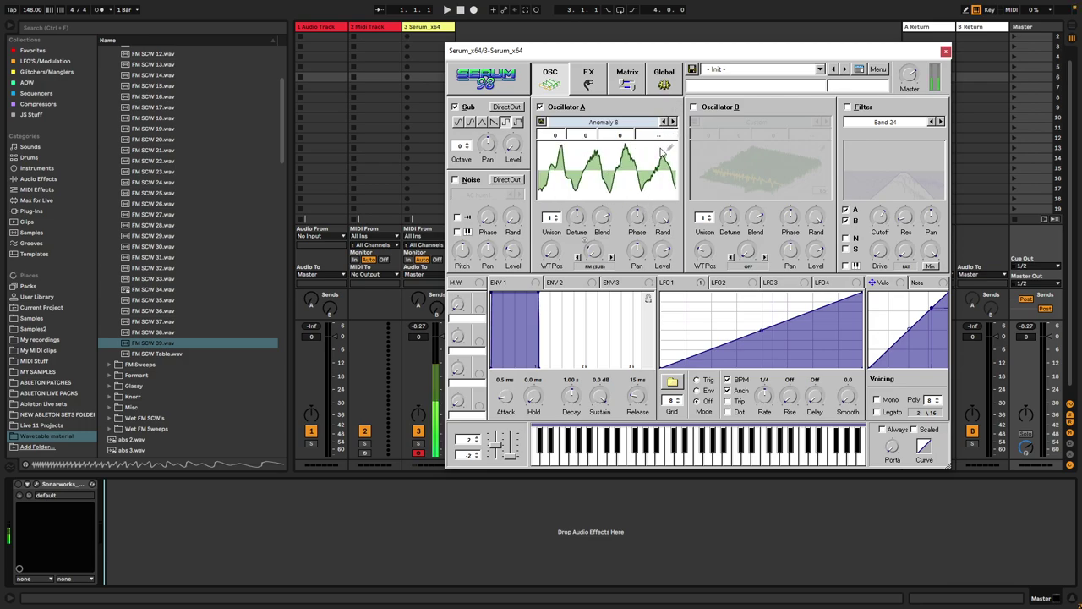
pyautogui.moveTo(554, 245)
pyautogui.moveTo(554, 245); pyautogui.dragTo(553, 227)
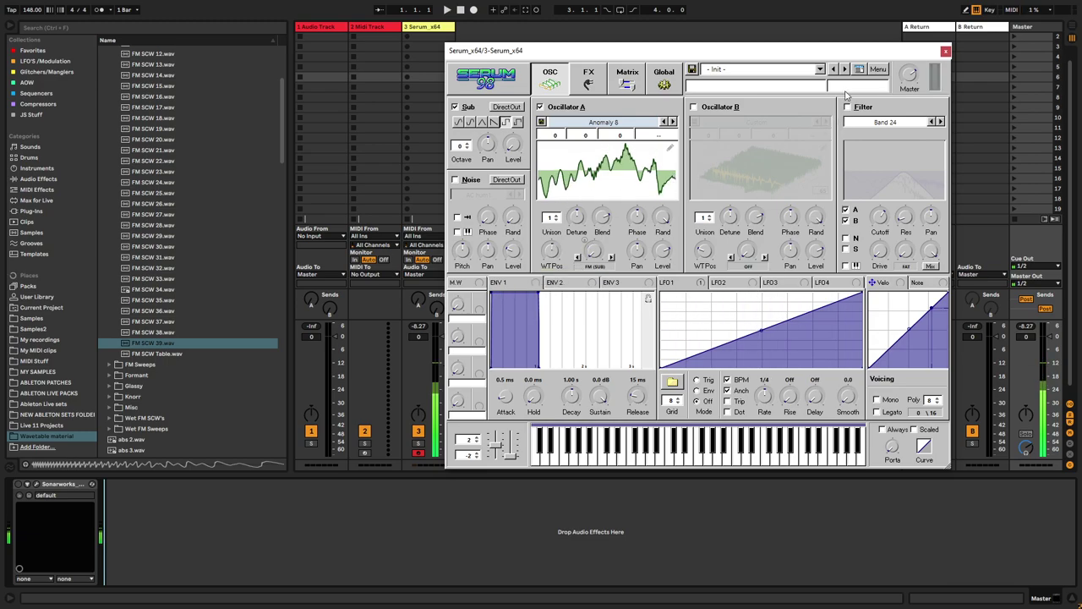
# Step: Resample Oscillator A's sound into Oscillator B, then switch A off and B on
pyautogui.click(876, 69)
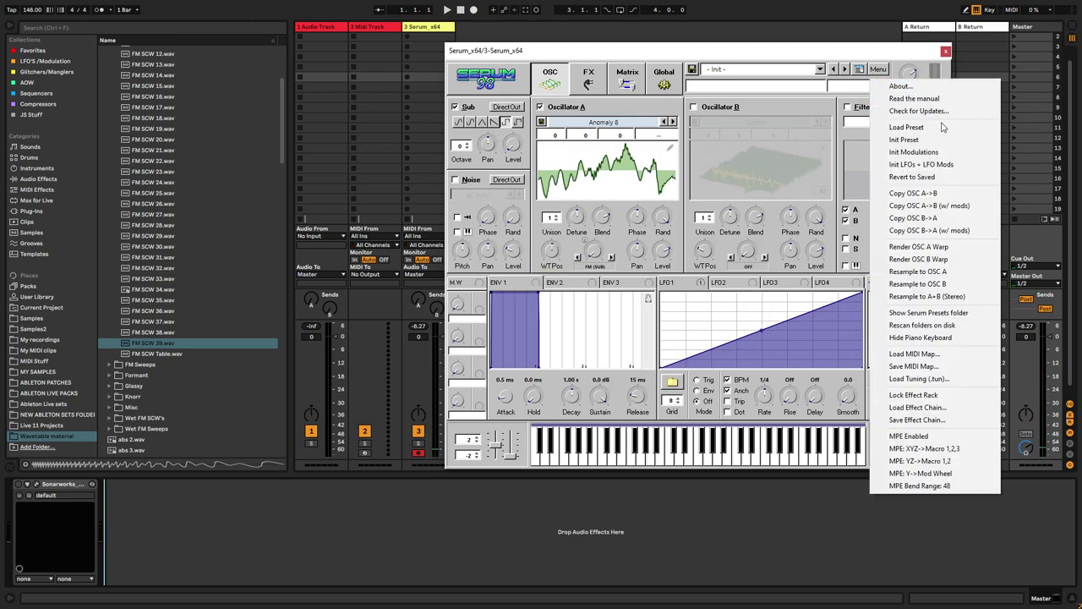
pyautogui.click(930, 288)
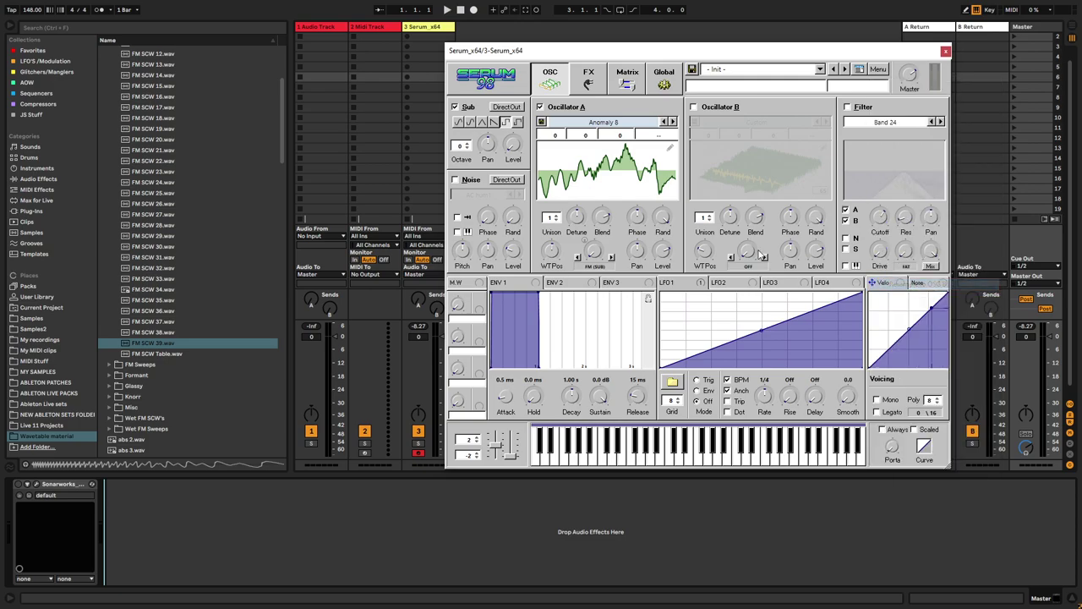
pyautogui.click(541, 107)
pyautogui.click(693, 107)
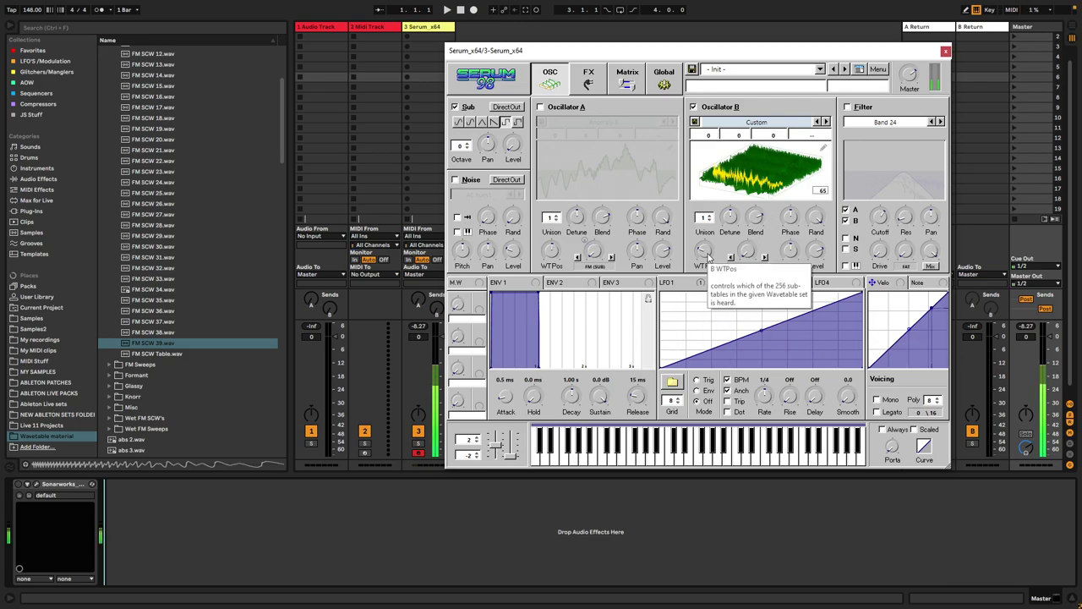
# Step: Reopen Oscillator B's wavetable editor on frame 65
pyautogui.click(822, 148)
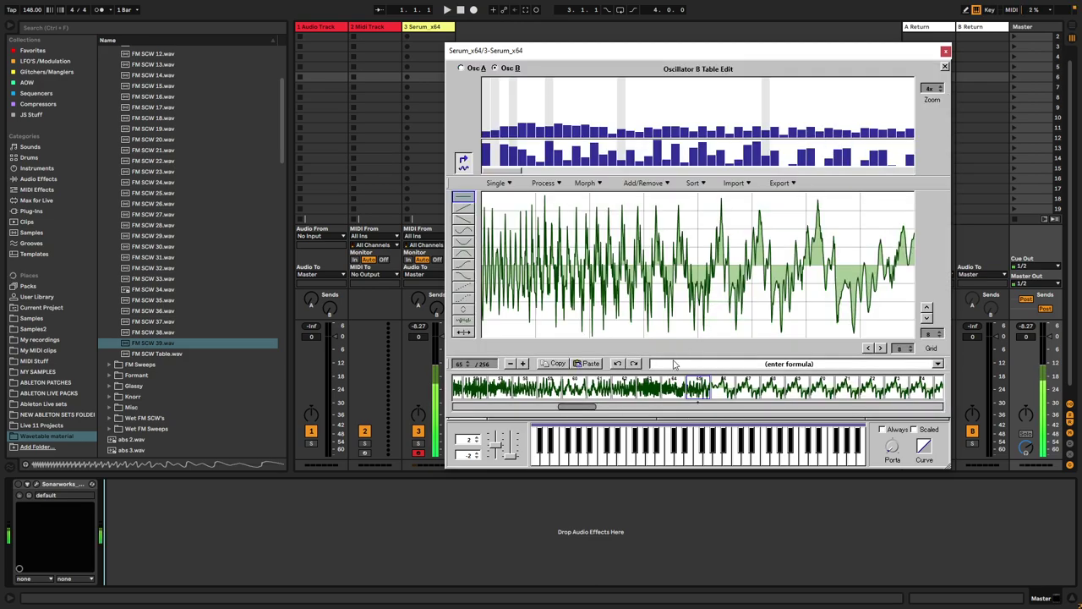
pyautogui.click(944, 68)
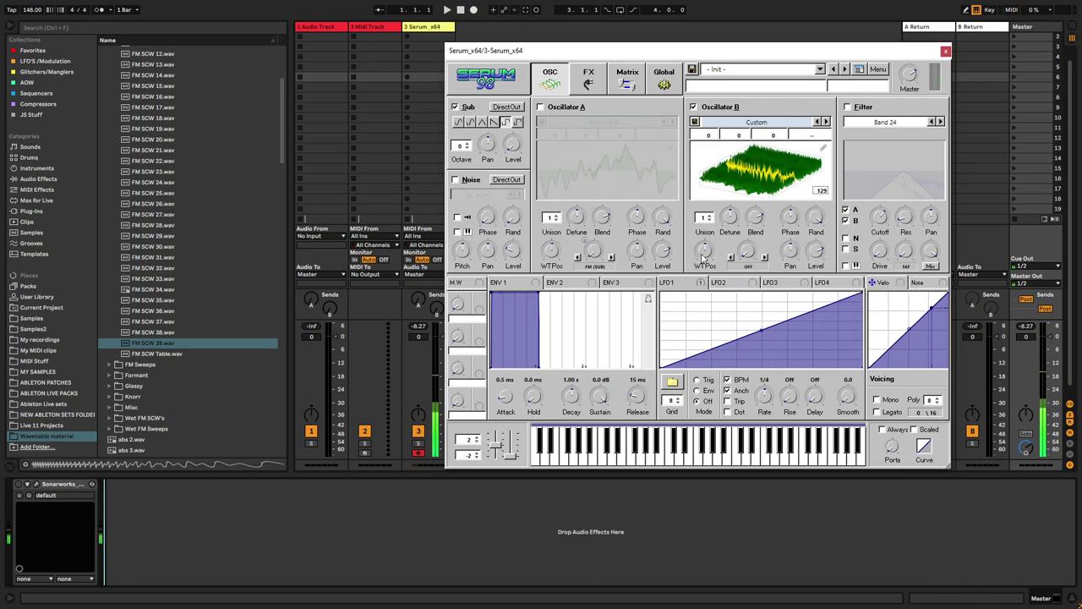
pyautogui.moveTo(703, 256)
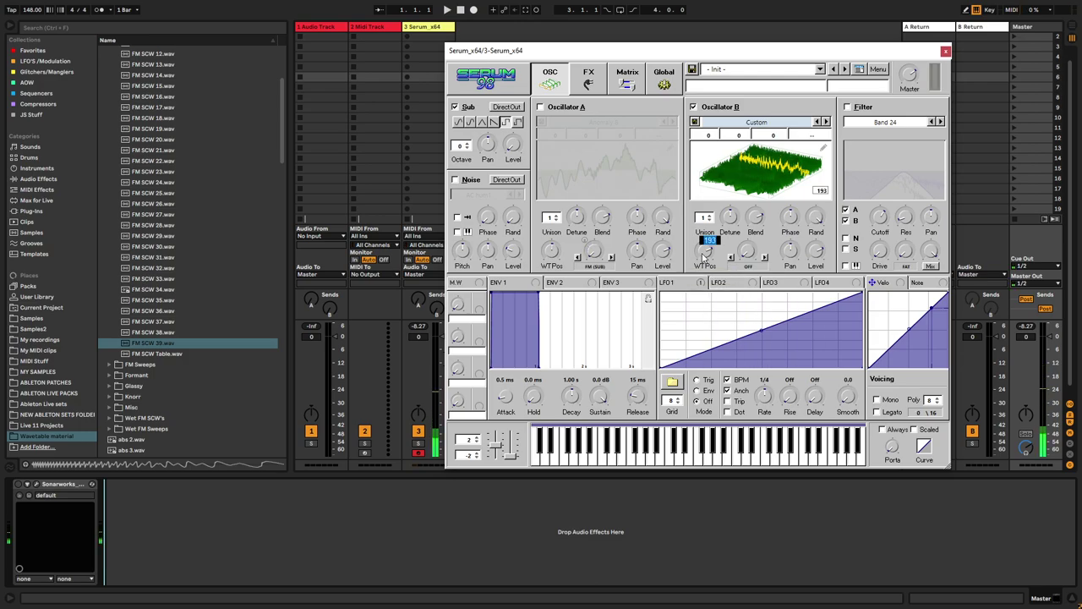
pyautogui.click(824, 148)
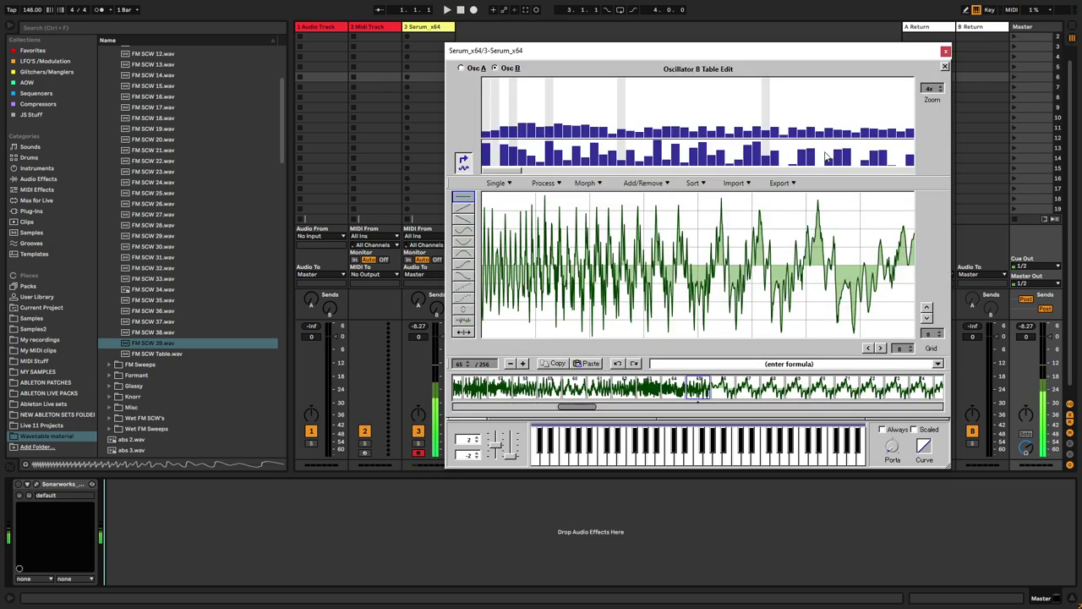
# Step: Export the current frame alone as FM SCW 40.wav
pyautogui.click(779, 182)
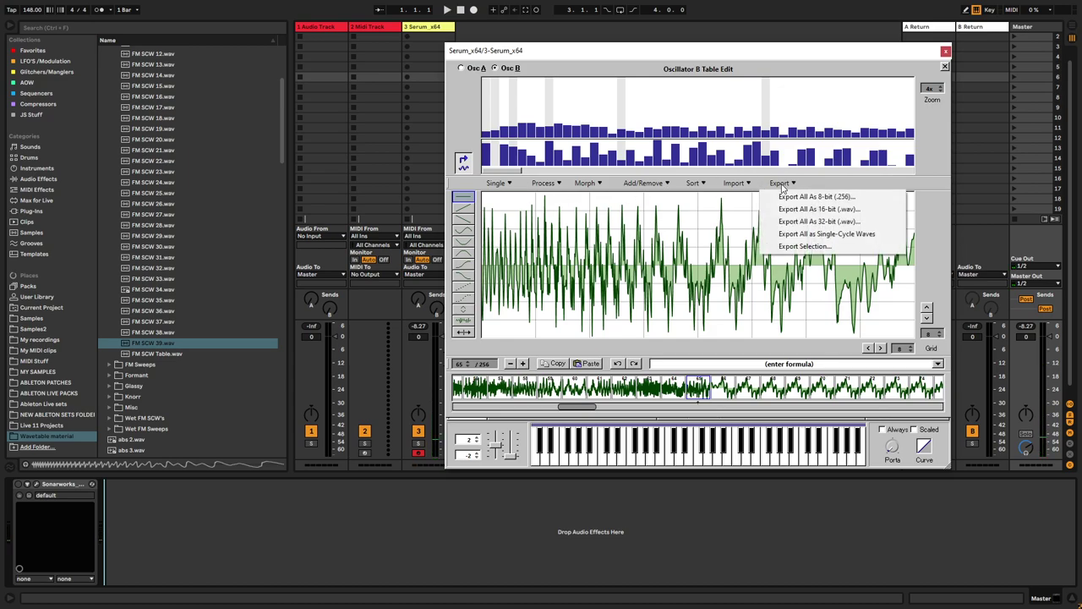
pyautogui.click(802, 246)
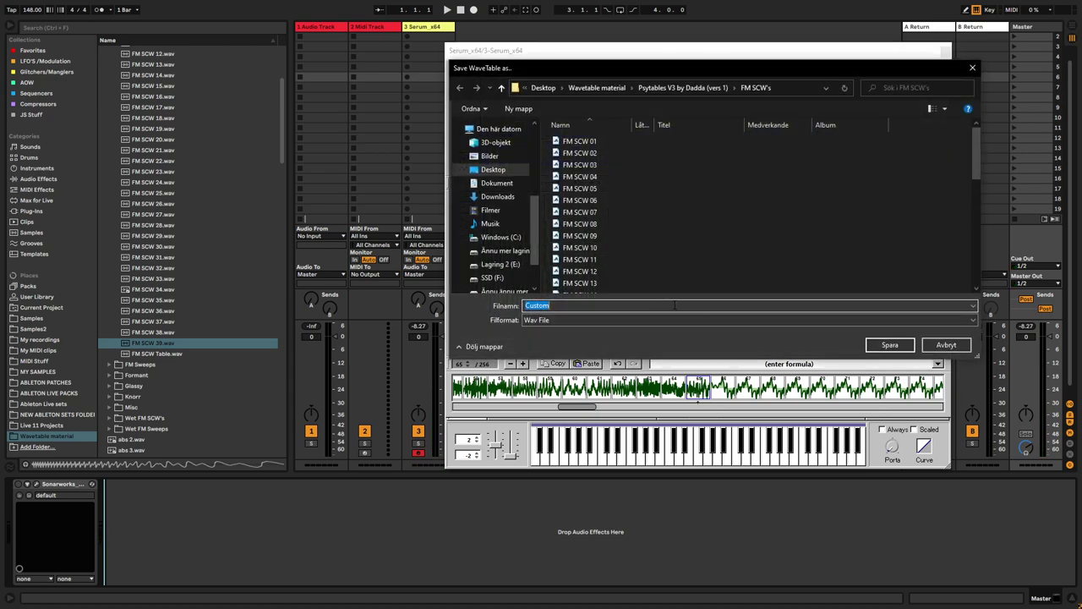
pyautogui.write('FM SCW 3')
pyautogui.press('BackSpace')
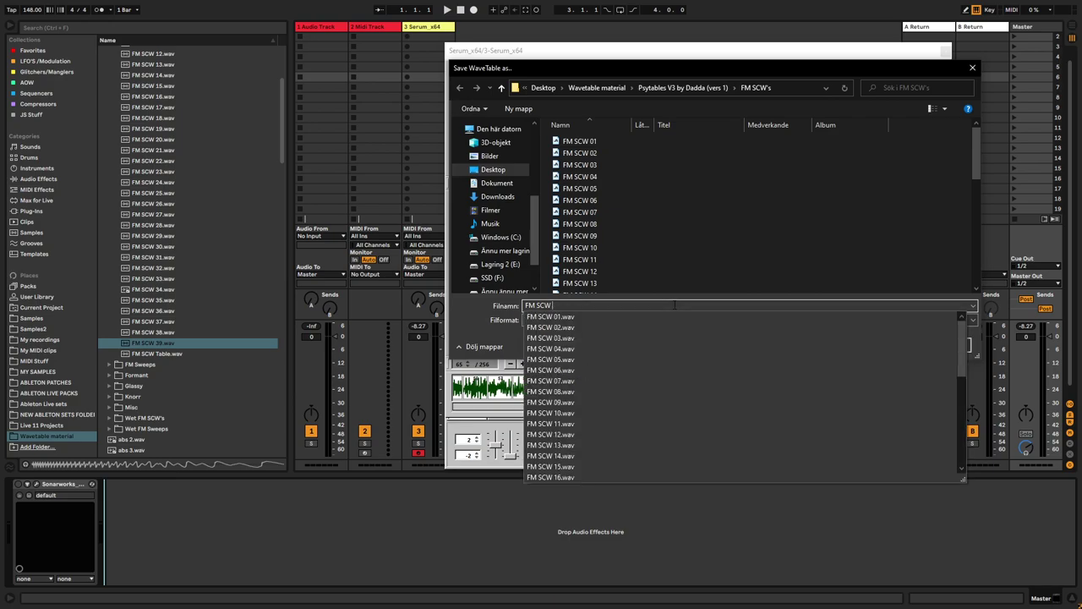
pyautogui.write('40')
pyautogui.press('Return')
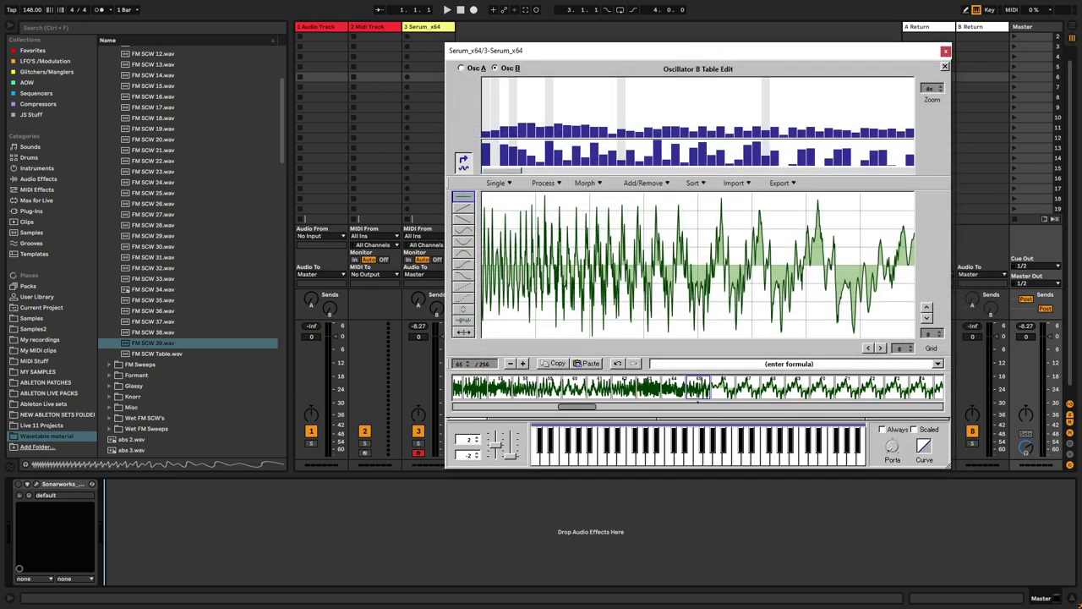
# Step: Reverse the frame with Flip Horizontal, export it as FM SCW 41.wav, and close the editor
pyautogui.click(546, 183)
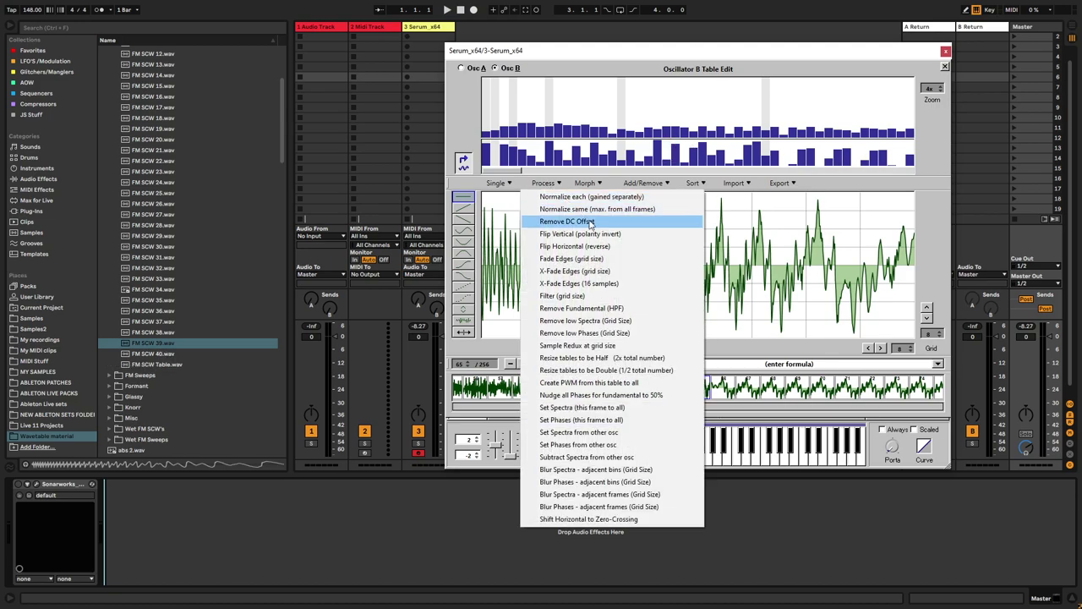
pyautogui.click(569, 251)
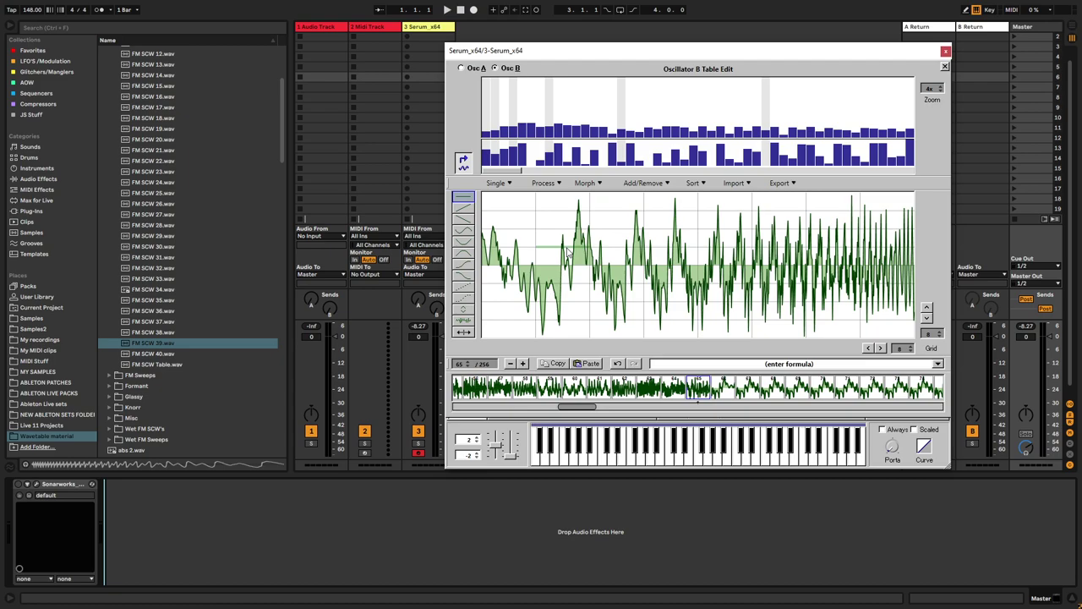
pyautogui.click(779, 183)
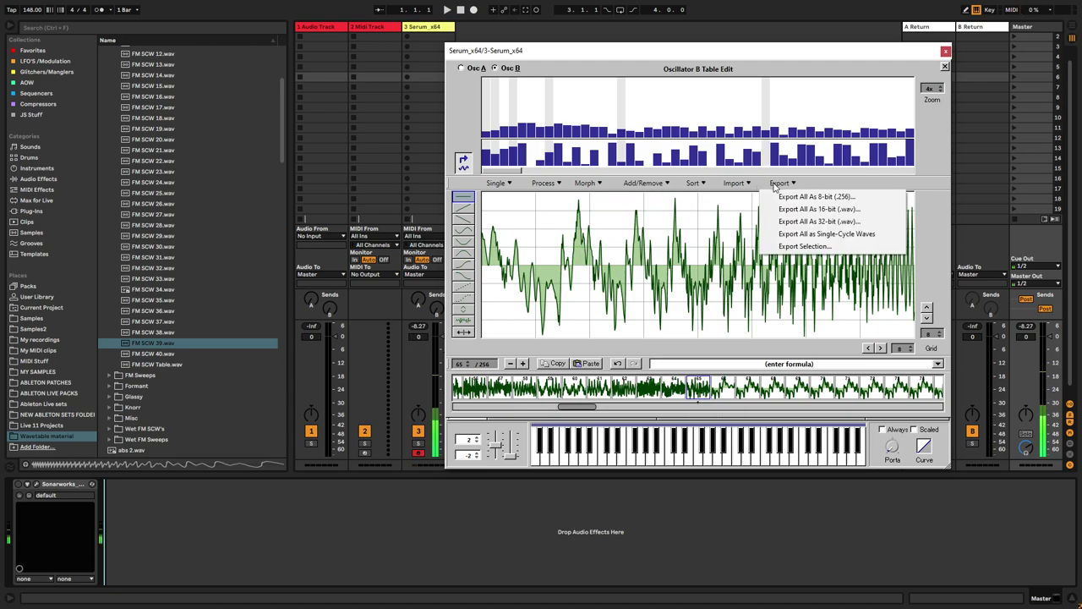
pyautogui.click(772, 247)
pyautogui.press('End')
pyautogui.press('BackSpace')
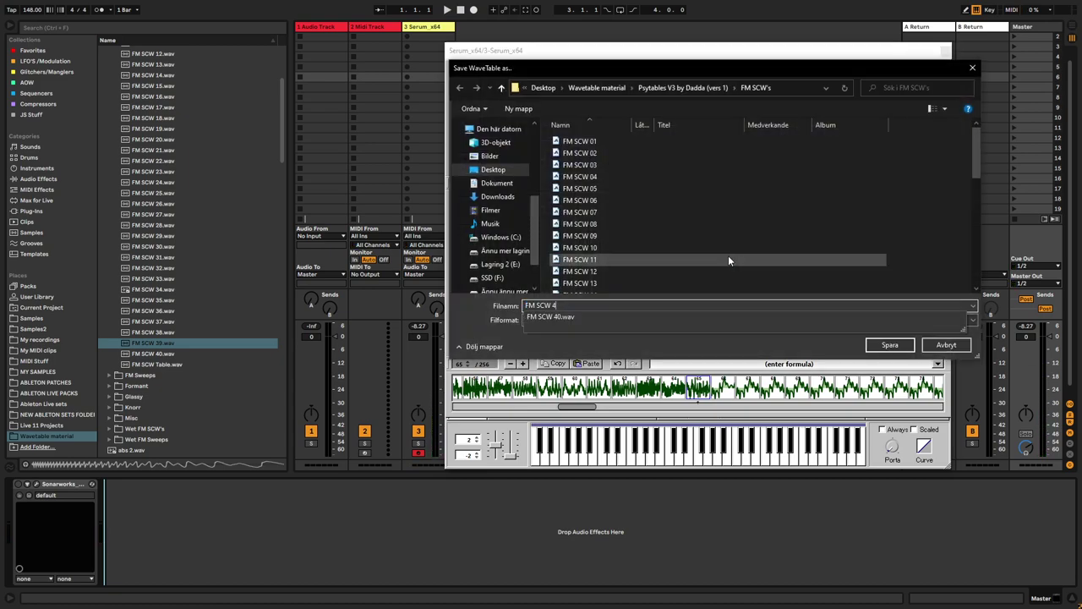
pyautogui.write('1')
pyautogui.press('Return')
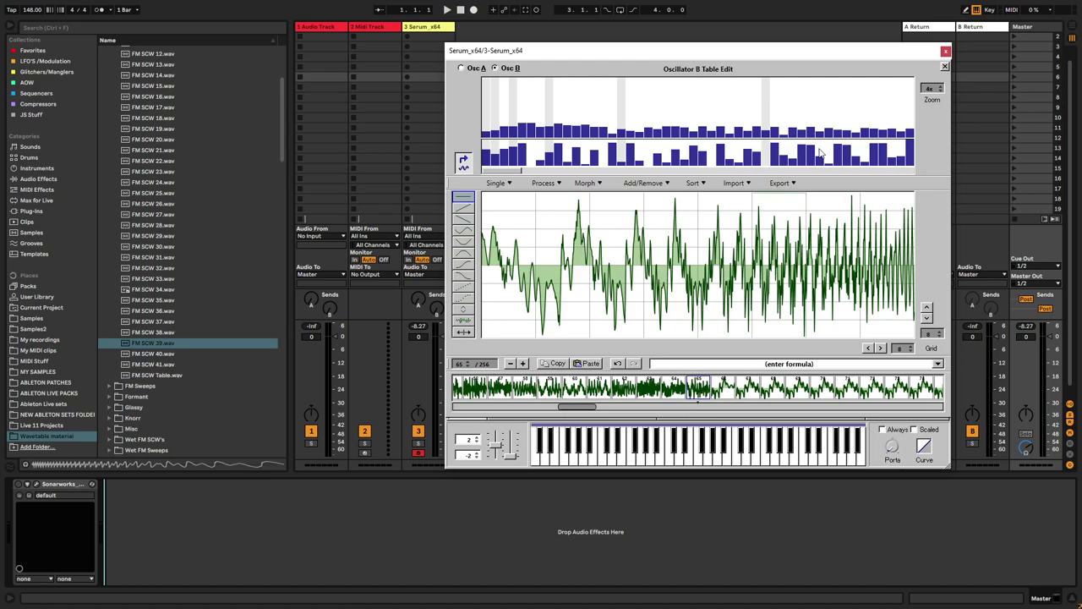
pyautogui.click(944, 66)
pyautogui.click(880, 72)
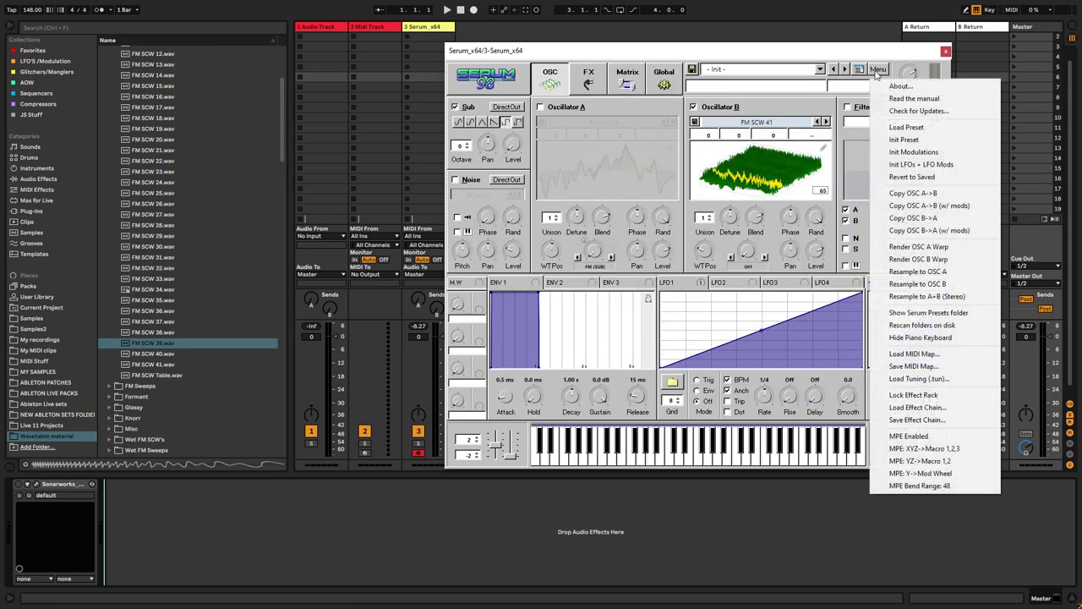
# Step: Reset the patch to Init Preset and drop the FM SCW files into Oscillator A's table frames
pyautogui.click(902, 156)
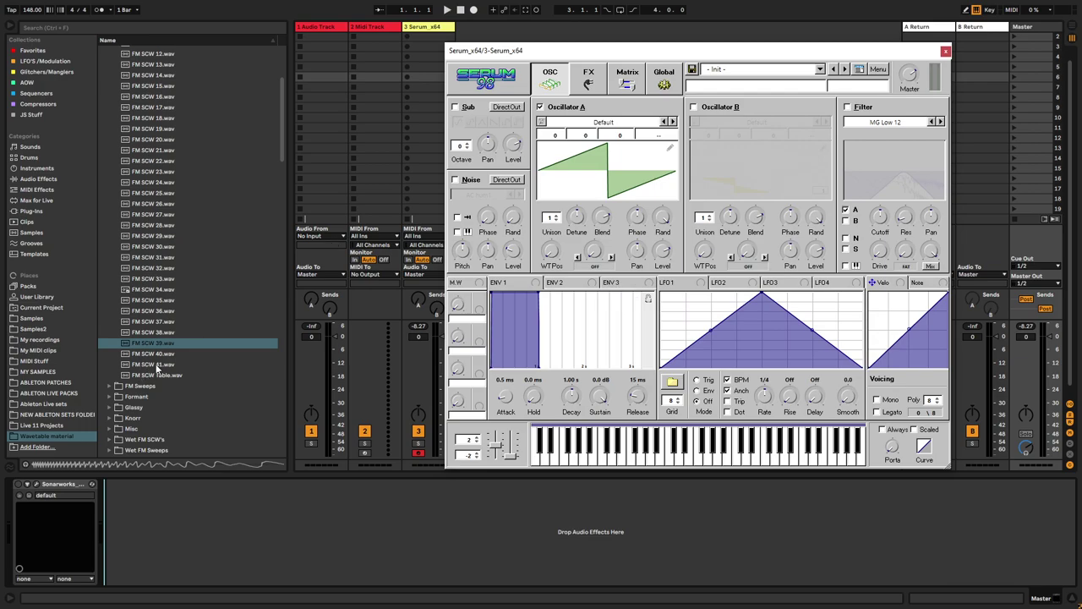
pyautogui.click(669, 152)
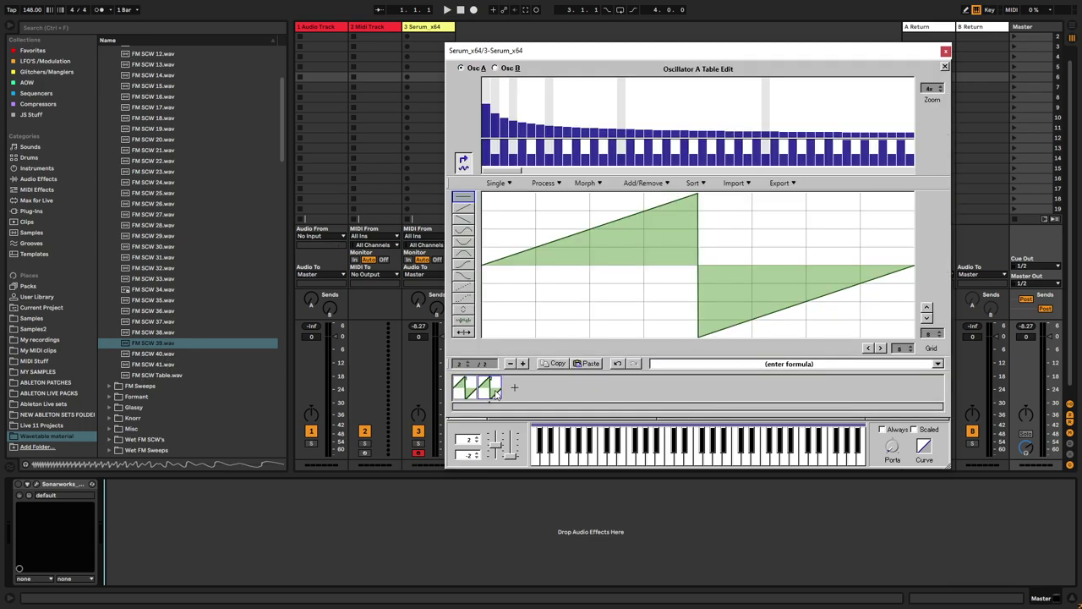
pyautogui.click(515, 390)
pyautogui.click(167, 355)
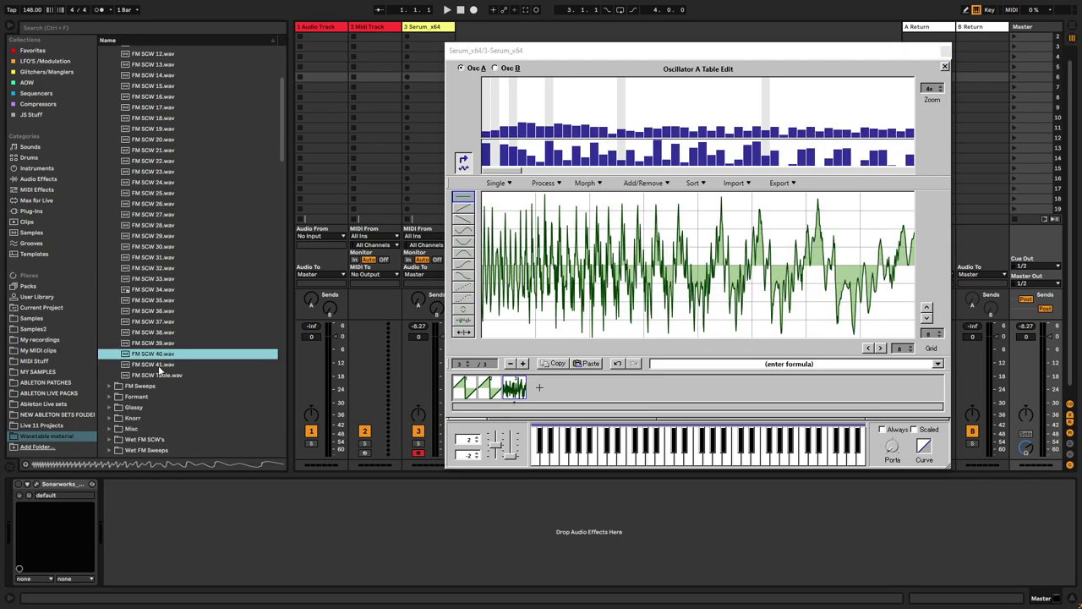
pyautogui.moveTo(158, 366); pyautogui.dragTo(512, 404)
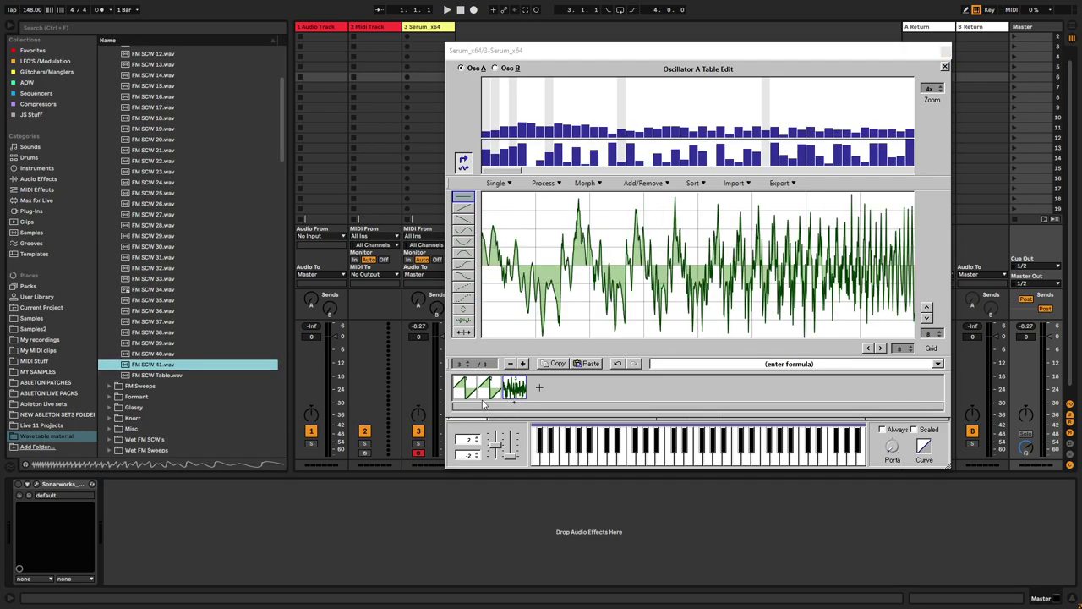
pyautogui.click(485, 391)
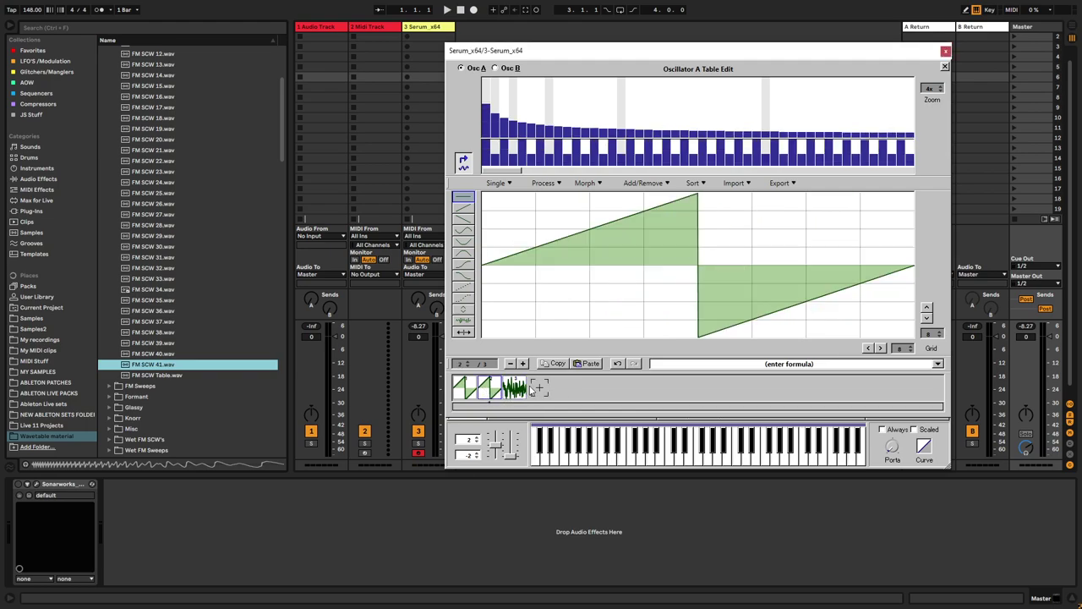
pyautogui.moveTo(180, 369); pyautogui.dragTo(498, 399)
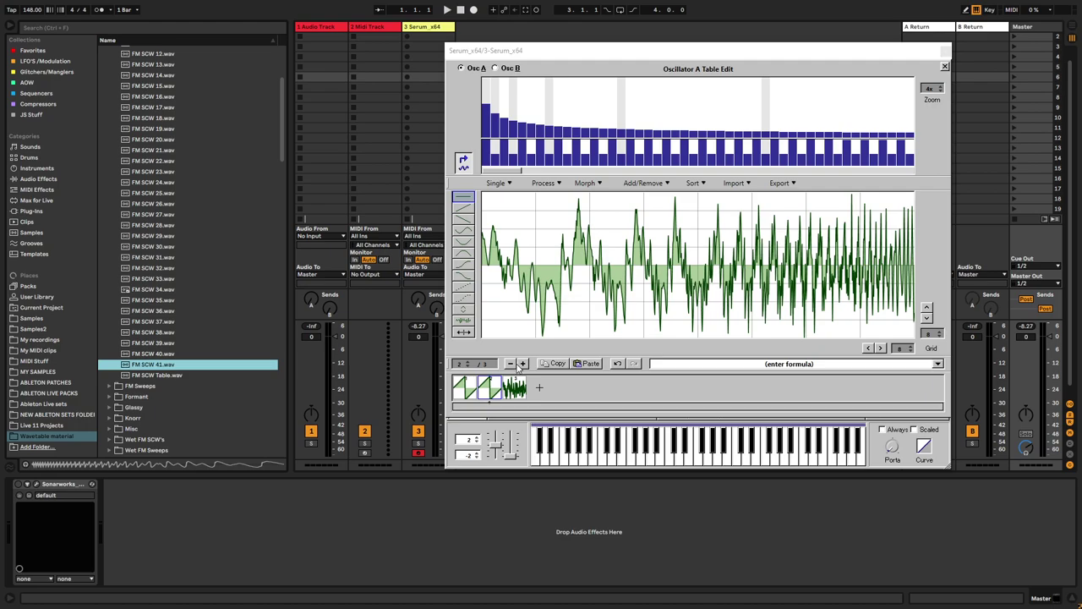
# Step: Trim the extra frames so the table is FM SCW 40 then FM SCW 41, and close the editor
pyautogui.click(510, 363)
pyautogui.click(510, 363)
pyautogui.moveTo(160, 354); pyautogui.dragTo(576, 396)
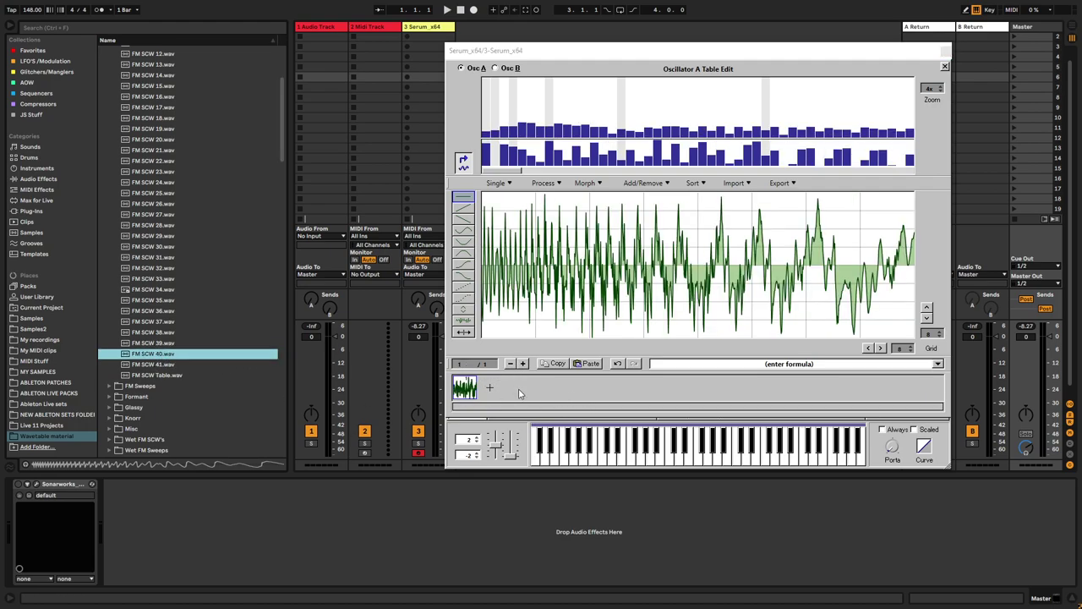
pyautogui.click(491, 389)
pyautogui.moveTo(191, 364); pyautogui.dragTo(496, 397)
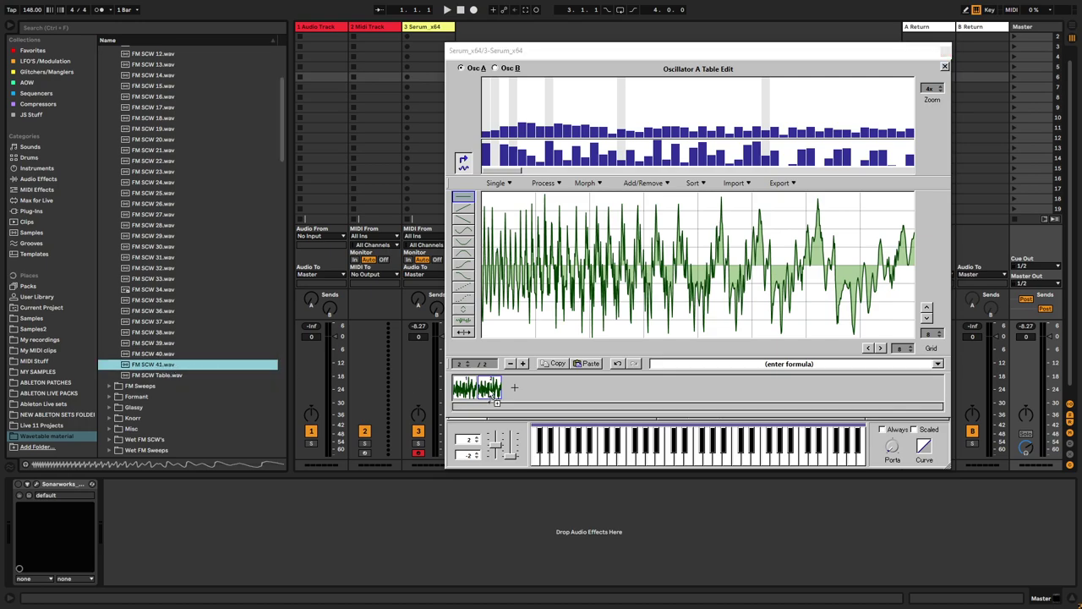
pyautogui.click(490, 393)
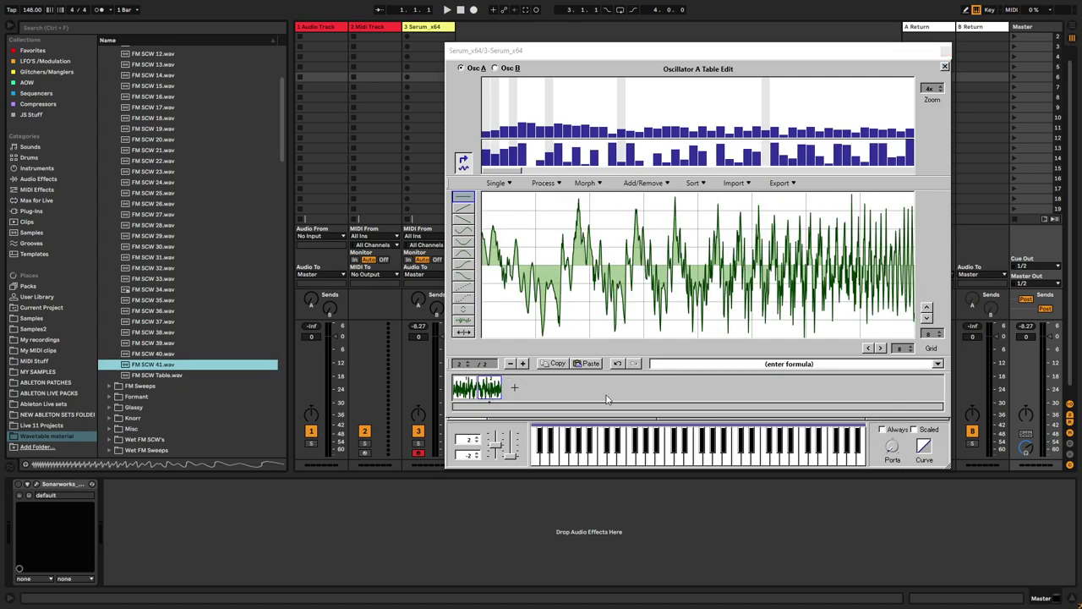
pyautogui.click(945, 68)
pyautogui.moveTo(558, 250); pyautogui.dragTo(548, 368)
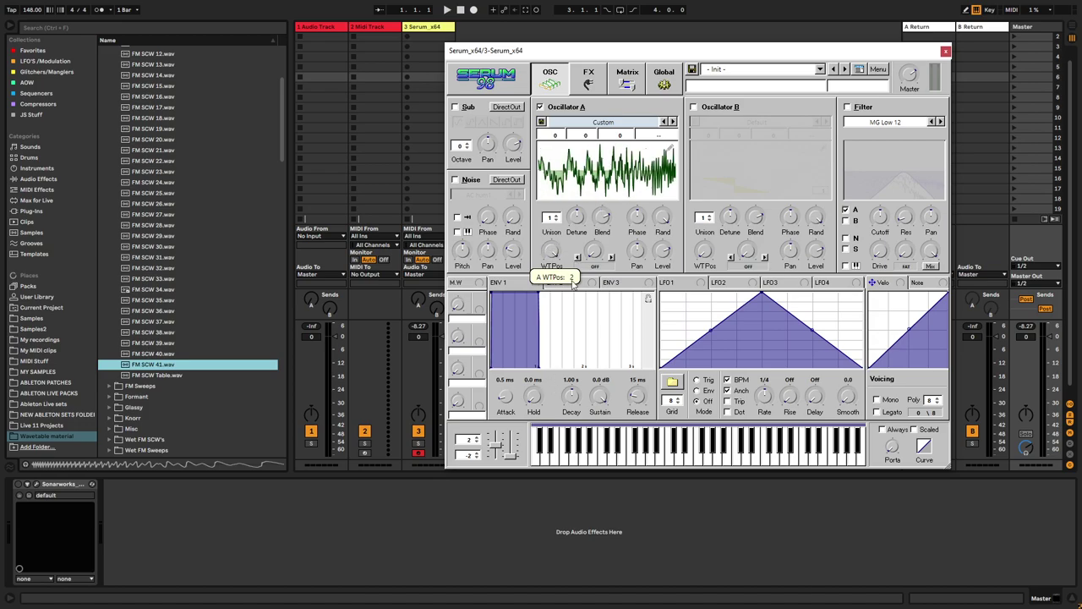
# Step: Play a note and sweep the wavetable position between frames 1 and 2
pyautogui.click(545, 454)
pyautogui.moveTo(549, 253); pyautogui.dragTo(562, 258)
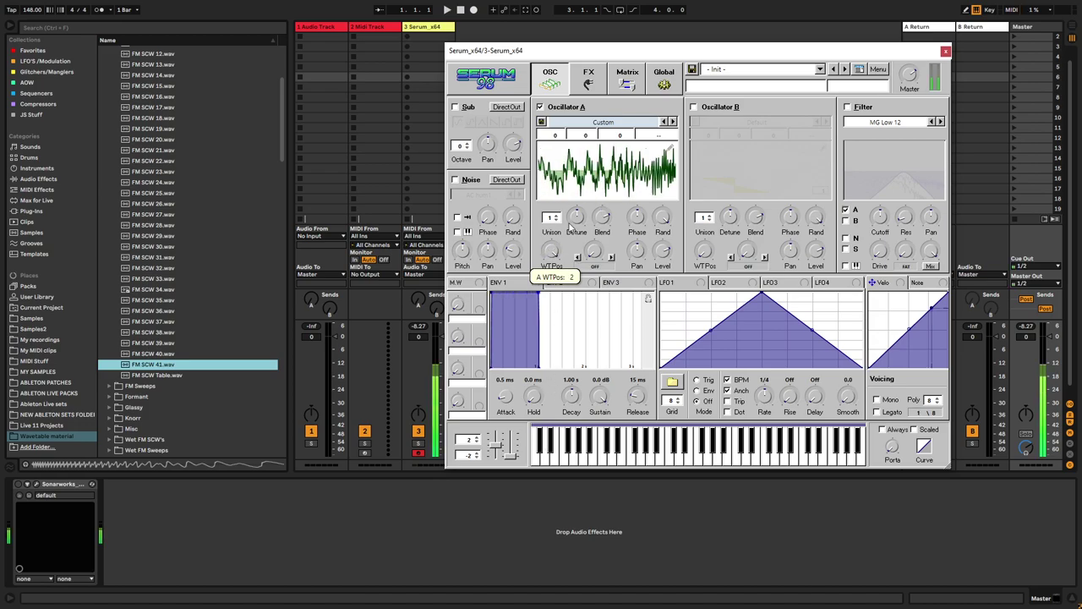
pyautogui.moveTo(556, 149); pyautogui.dragTo(550, 232)
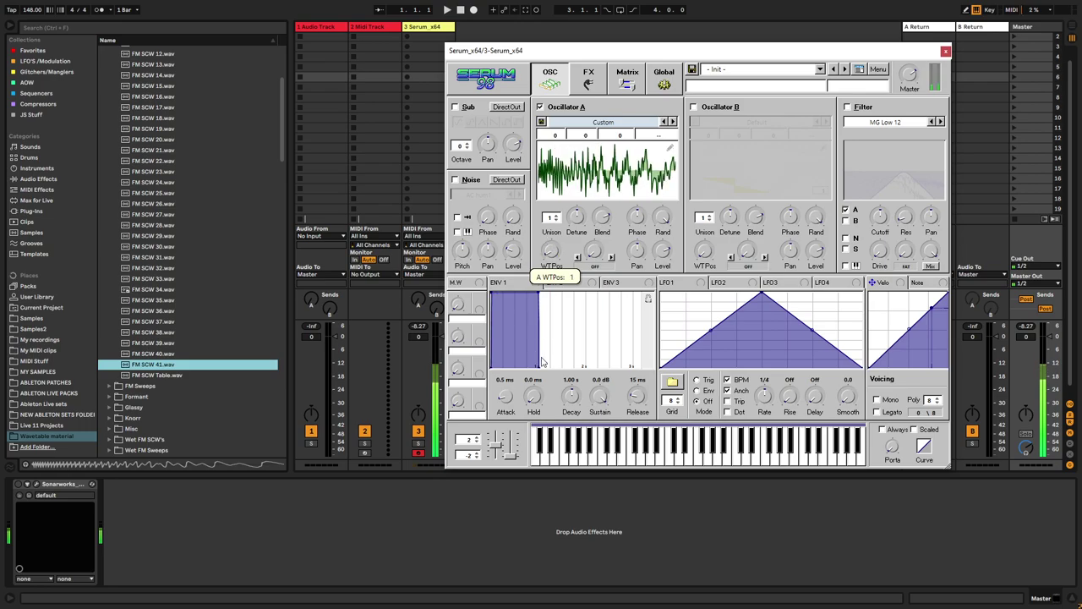
# Step: Enable the filter, cycle to Band 24, and raise the cutoff to about 4978 Hz
pyautogui.click(848, 108)
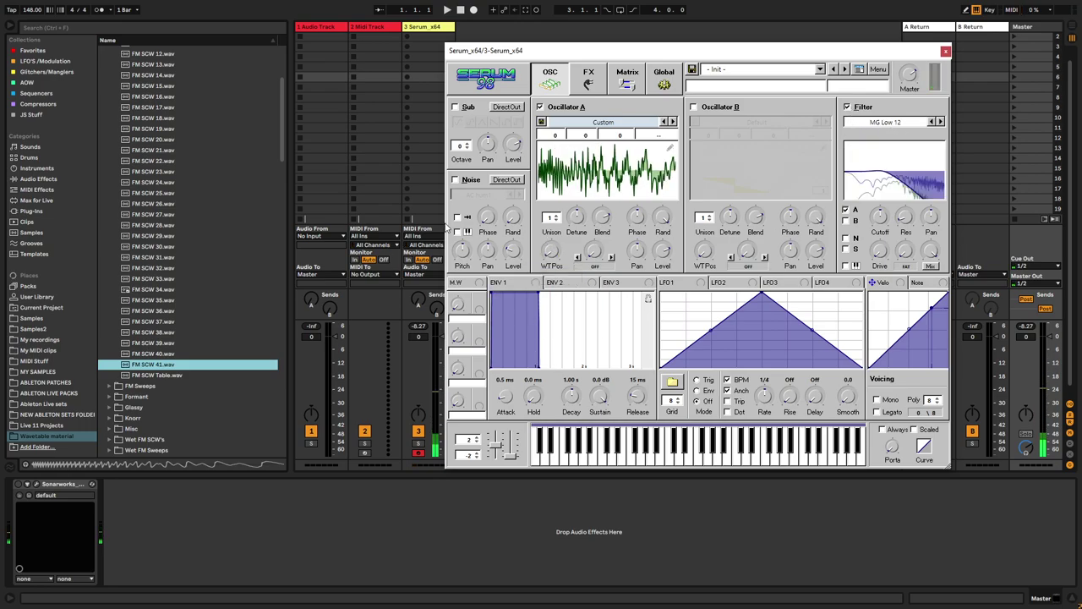
pyautogui.click(941, 122)
pyautogui.click(940, 122)
pyautogui.click(941, 122)
pyautogui.click(941, 123)
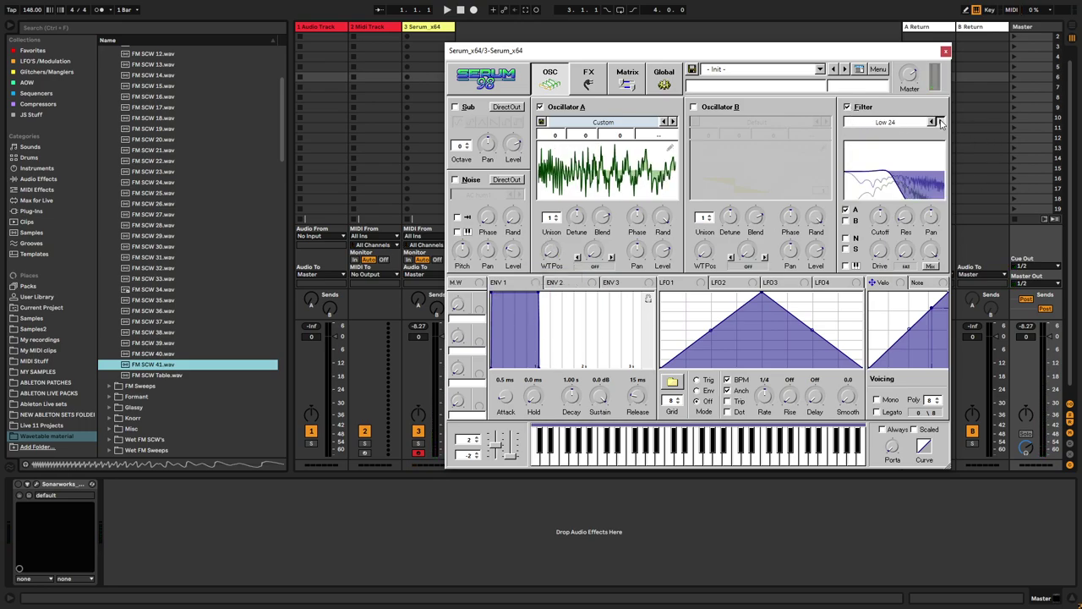
pyautogui.click(941, 123)
pyautogui.click(941, 122)
pyautogui.click(941, 122)
pyautogui.click(941, 122)
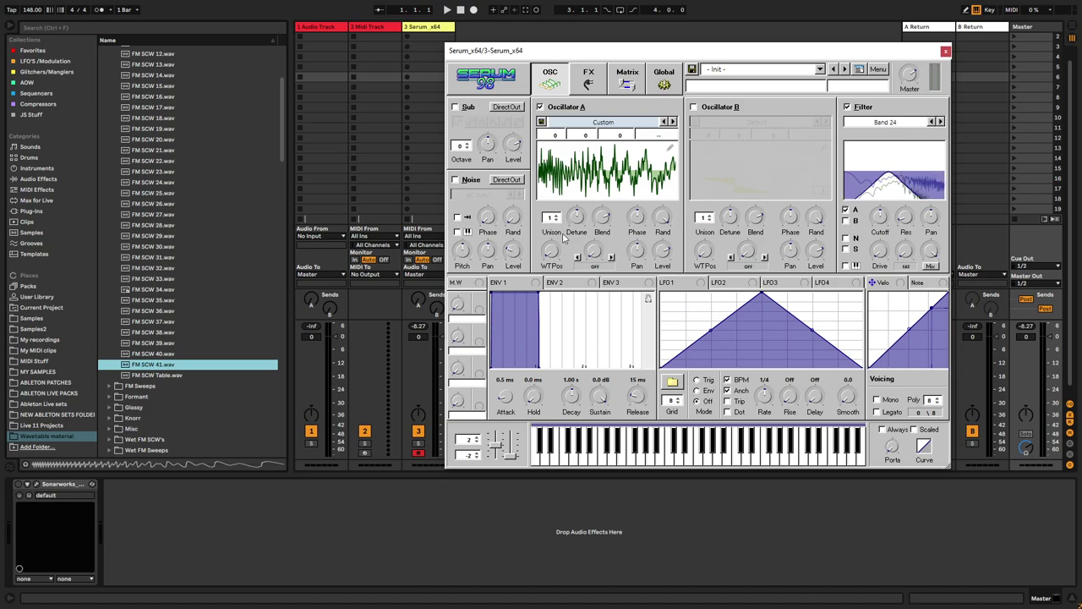
pyautogui.moveTo(870, 182)
pyautogui.mouseDown()
pyautogui.moveTo(876, 196)
pyautogui.moveTo(867, 171)
pyautogui.moveTo(879, 178)
pyautogui.moveTo(850, 190)
pyautogui.moveTo(899, 198)
pyautogui.moveTo(879, 195)
pyautogui.mouseUp()
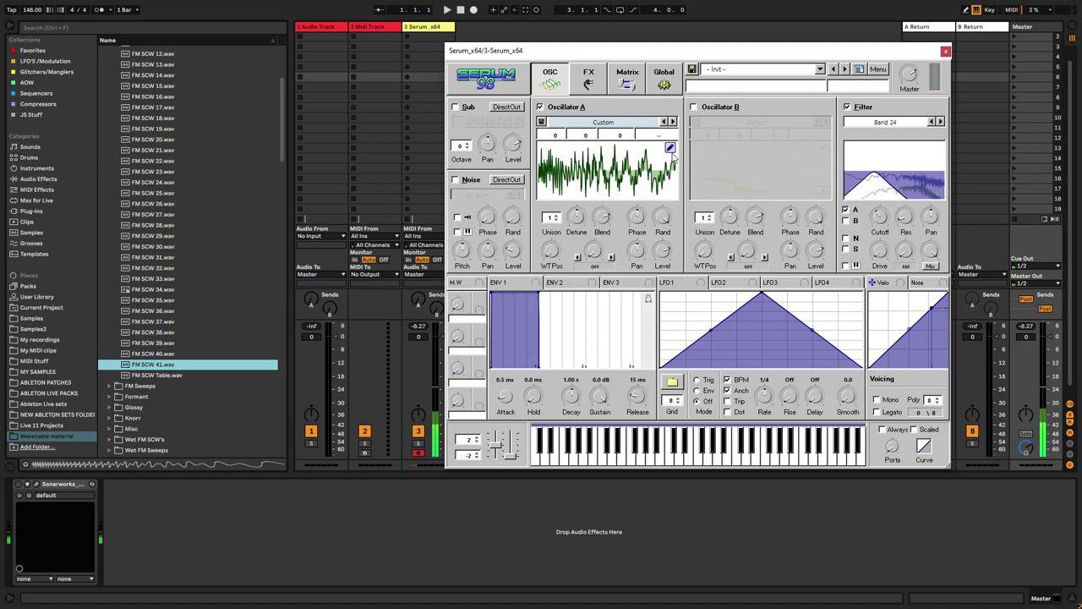
# Step: Export the whole oscillator A wavetable as a 16-bit WAV named FM SCW Switcheroo 01
pyautogui.click(671, 149)
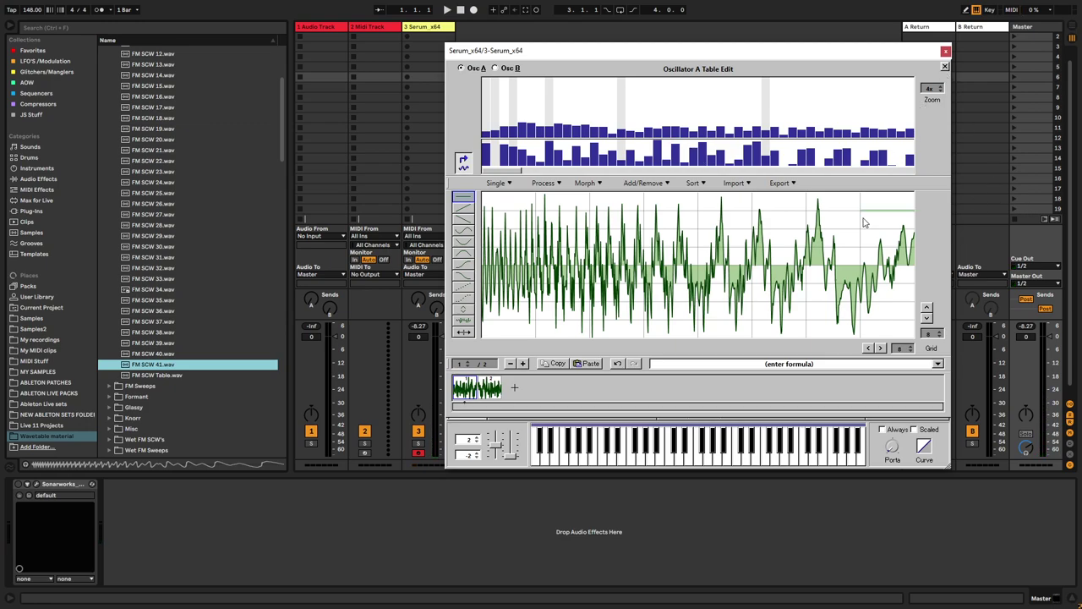
pyautogui.click(781, 183)
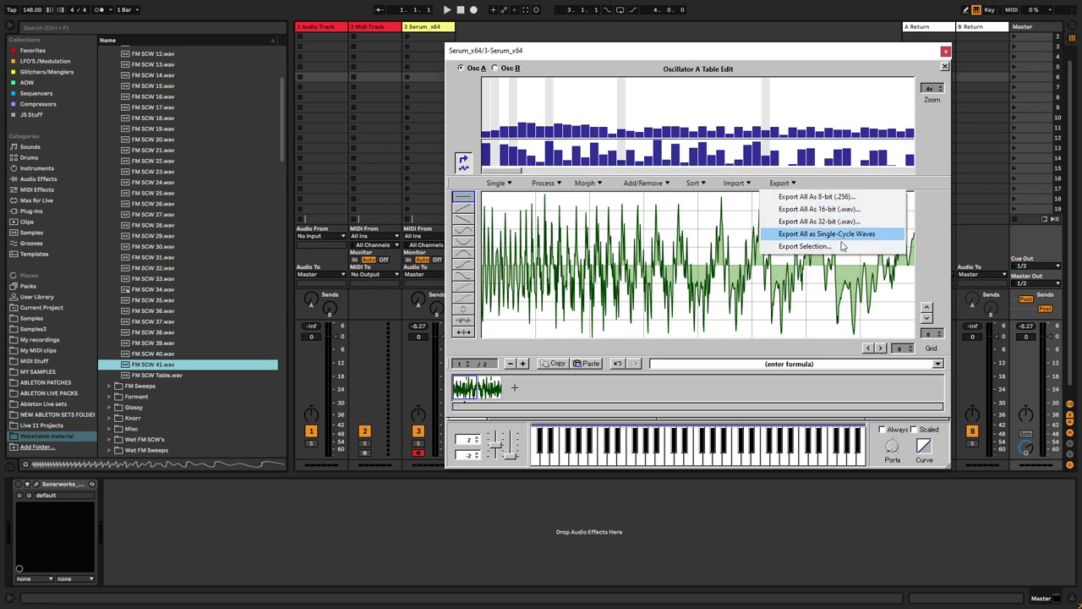
pyautogui.click(835, 209)
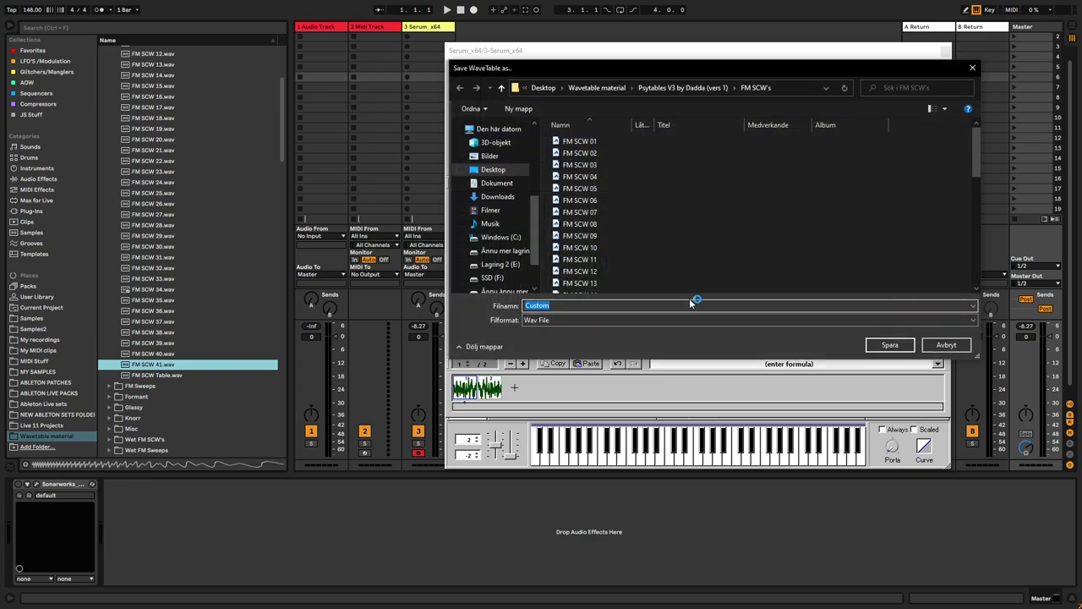
pyautogui.write('FM SCW Switcheroo 01')
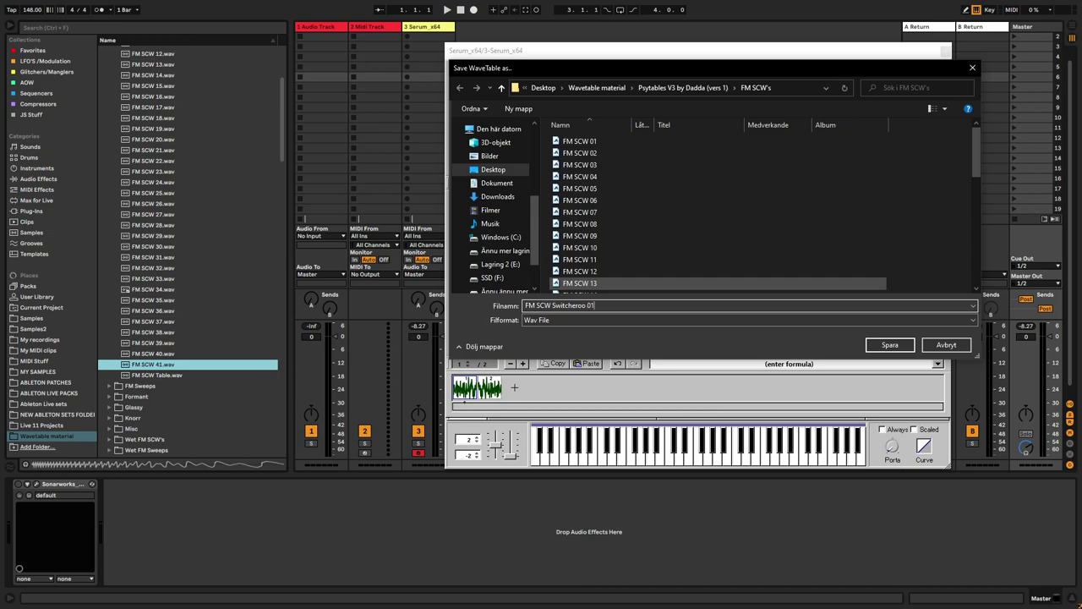
pyautogui.press('Return')
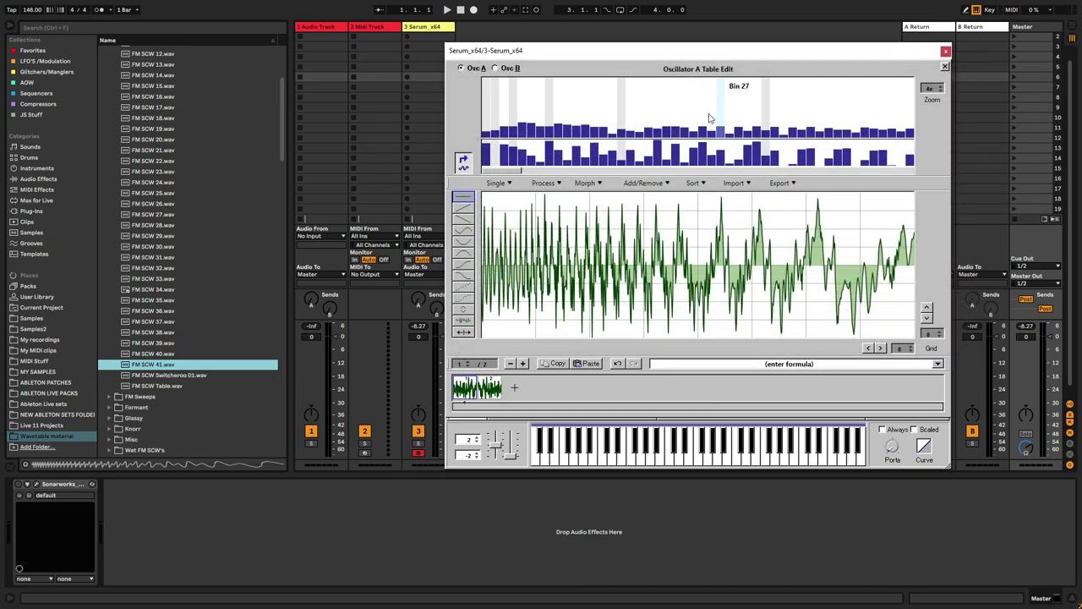
# Step: Reload FM SCW Switcheroo 01.wav into oscillator A
pyautogui.click(944, 66)
pyautogui.click(166, 377)
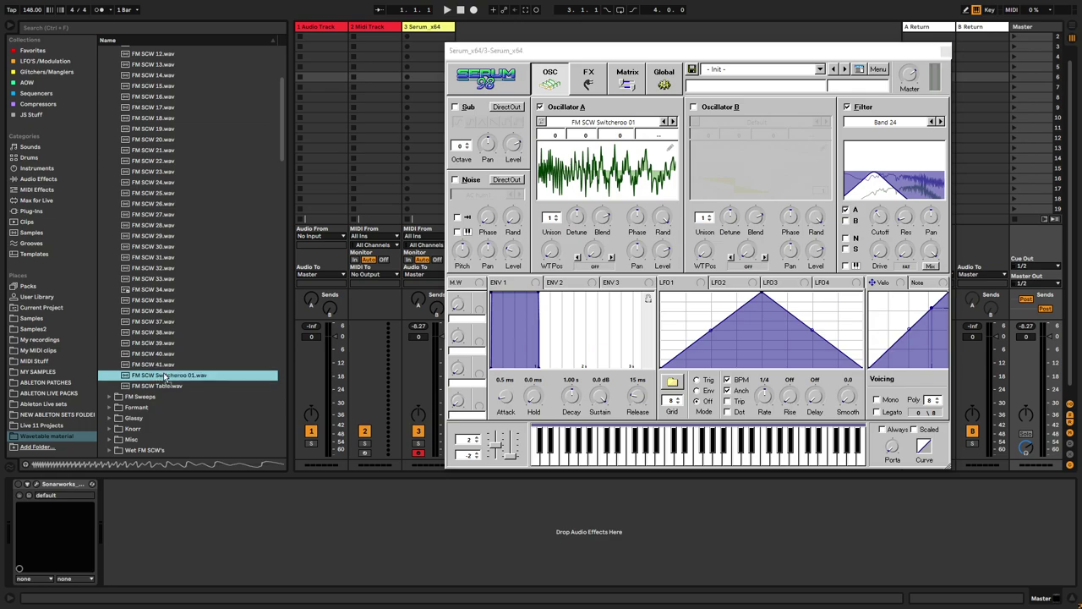
pyautogui.moveTo(166, 377); pyautogui.dragTo(604, 169)
pyautogui.click(654, 194)
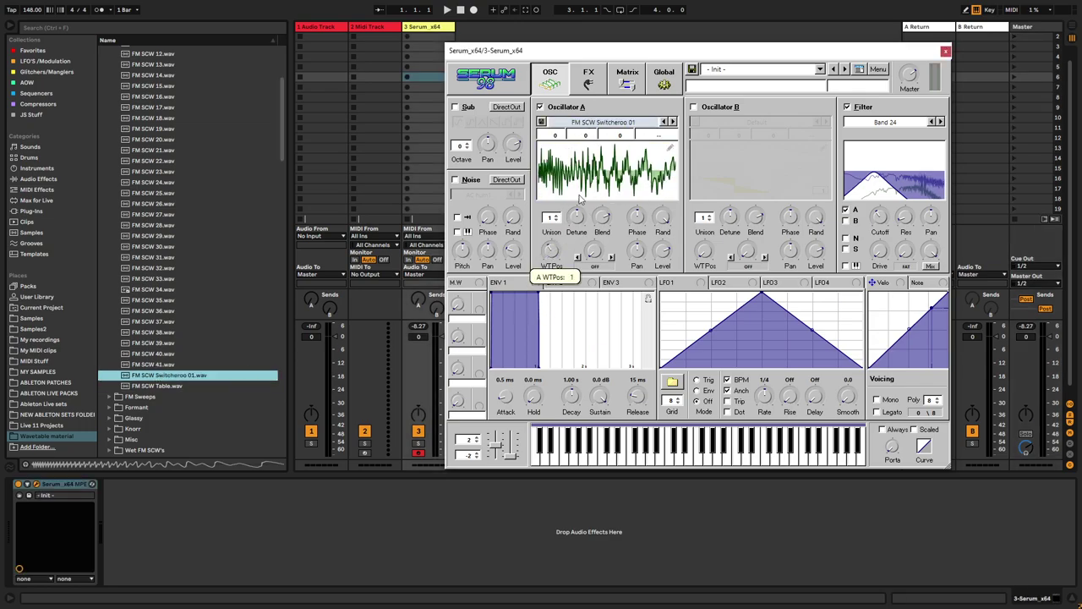
# Step: Switch oscillator A off, close Serum, and bring up the empty track area's options
pyautogui.click(540, 108)
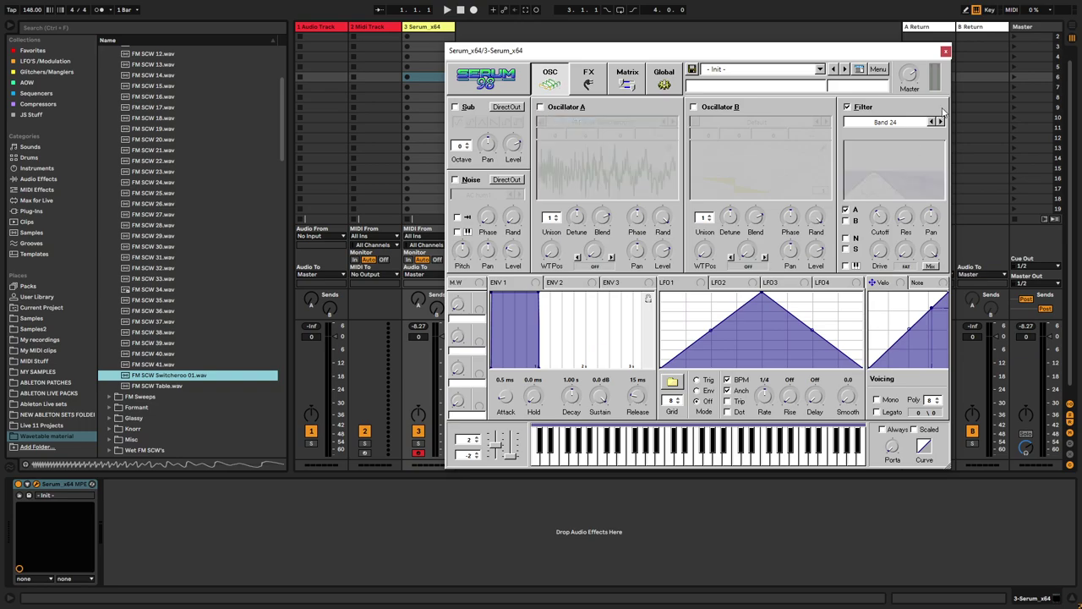
pyautogui.click(945, 51)
pyautogui.rightClick(584, 46)
# Step: Insert a new MIDI track and load Phase Plant onto it by searching 'phase' in Favorites
pyautogui.click(609, 59)
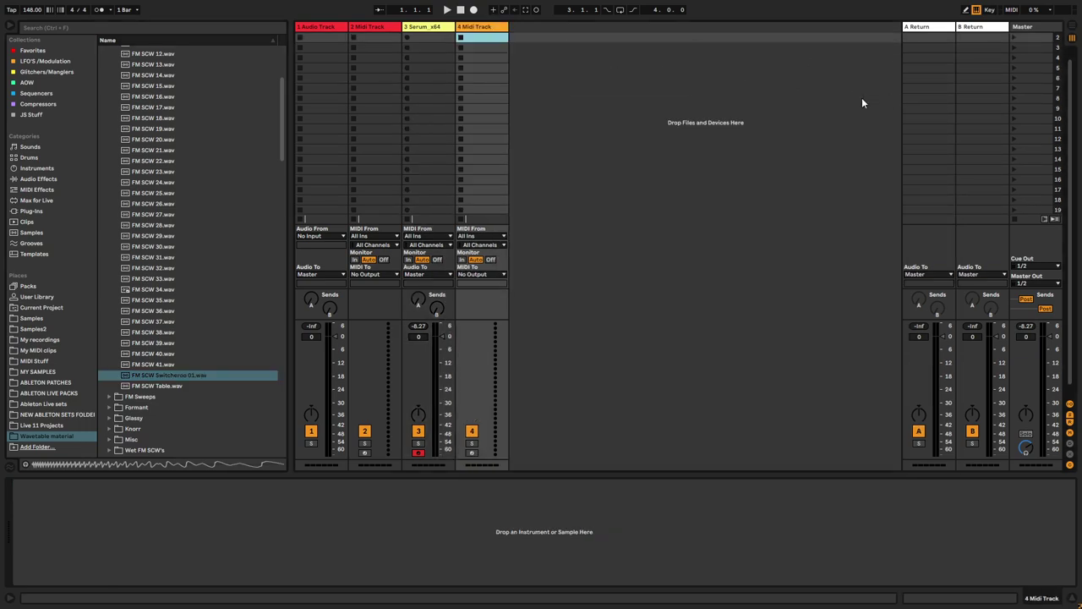
pyautogui.click(93, 28)
pyautogui.write('phase')
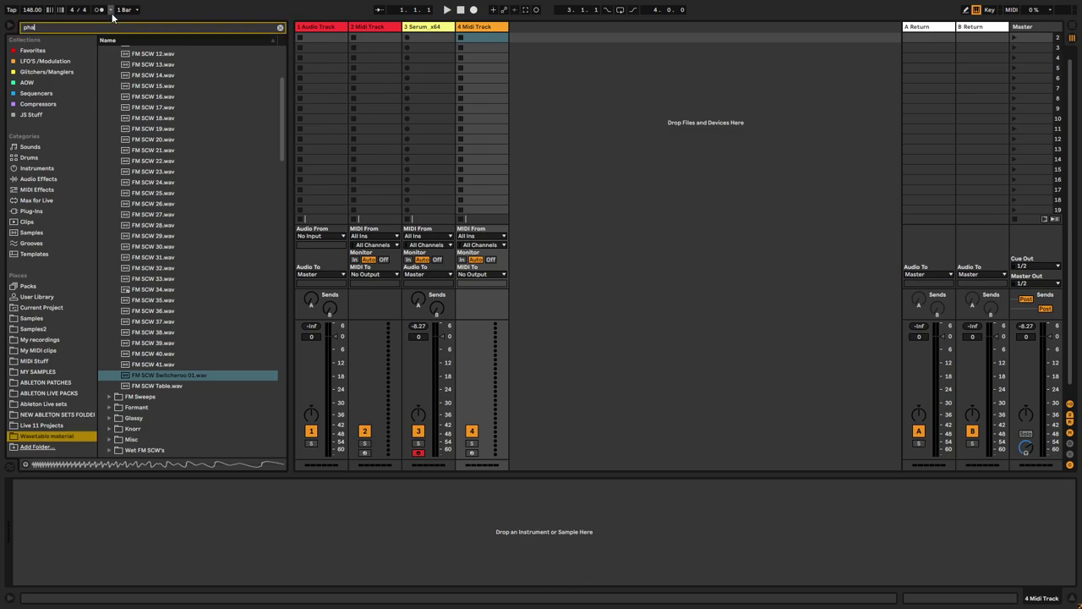
pyautogui.click(52, 51)
pyautogui.click(133, 93)
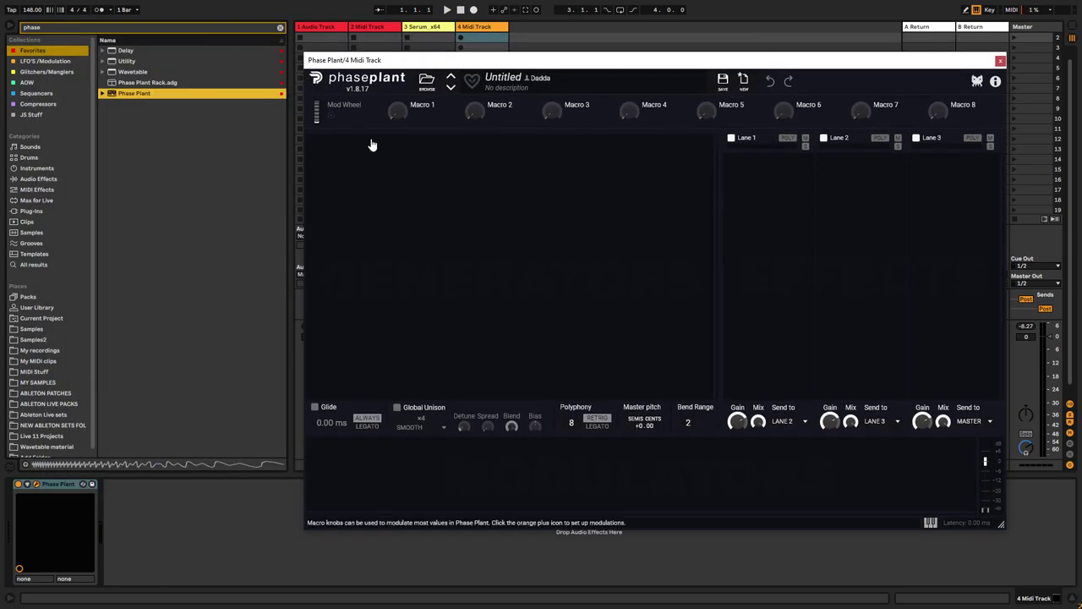
# Step: Add a Wavetable generator to Phase Plant and clear the browser search
pyautogui.click(409, 176)
pyautogui.click(429, 244)
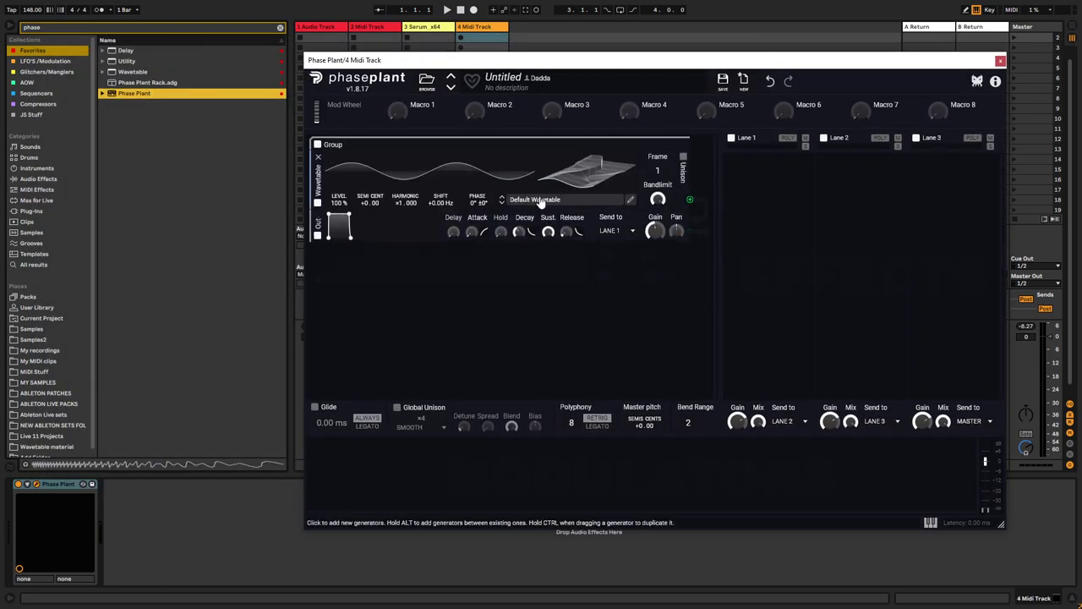
pyautogui.click(279, 27)
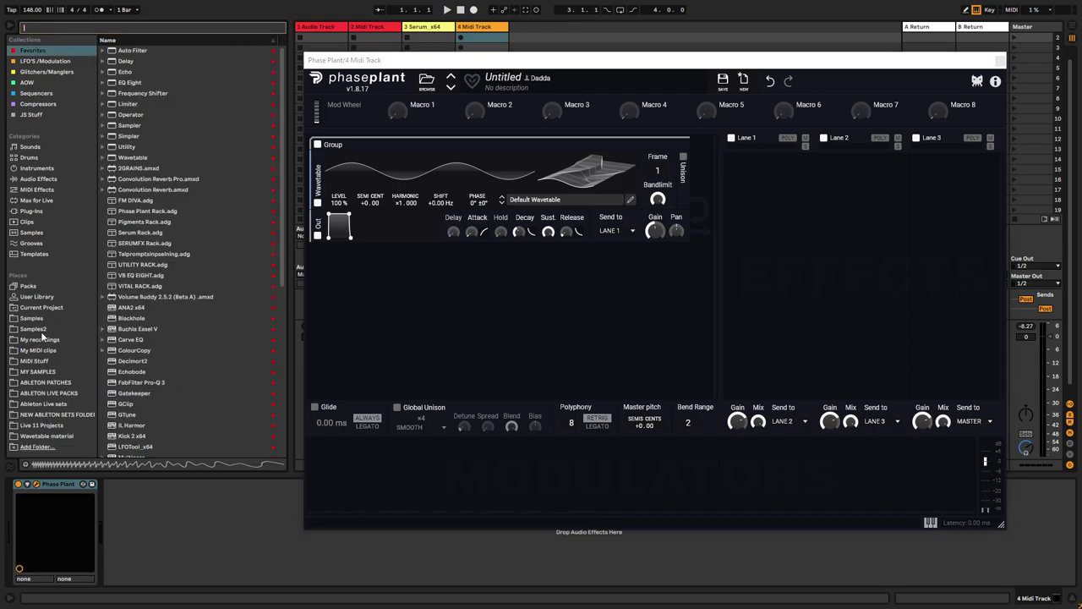
pyautogui.click(34, 329)
pyautogui.click(44, 307)
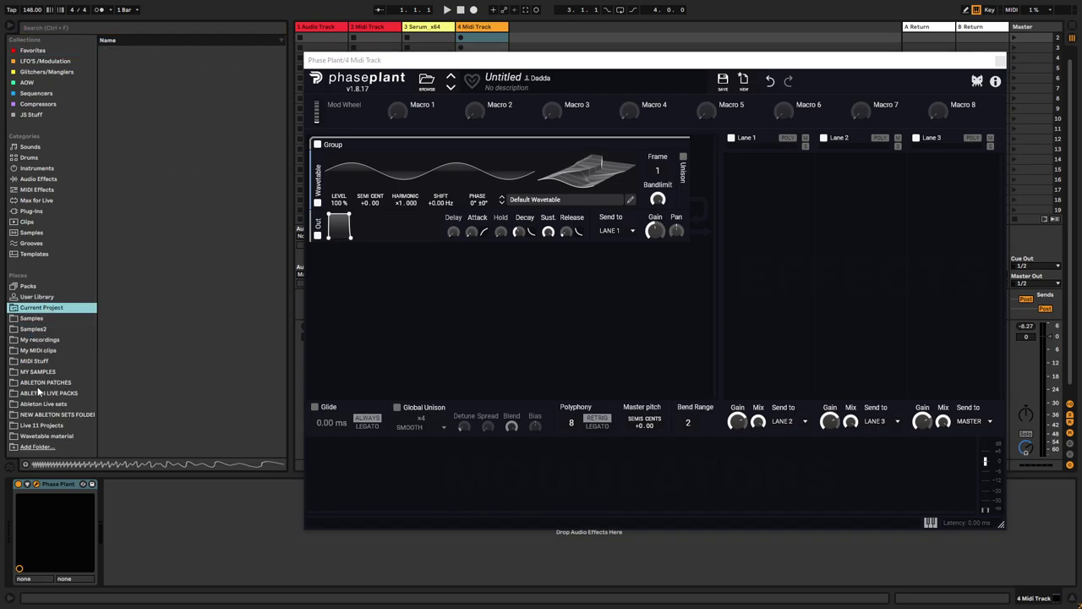
# Step: Load FM SCW Switcheroo 01 from the Wavetable folder into the Wavetable generator, then shift the window right
pyautogui.click(51, 435)
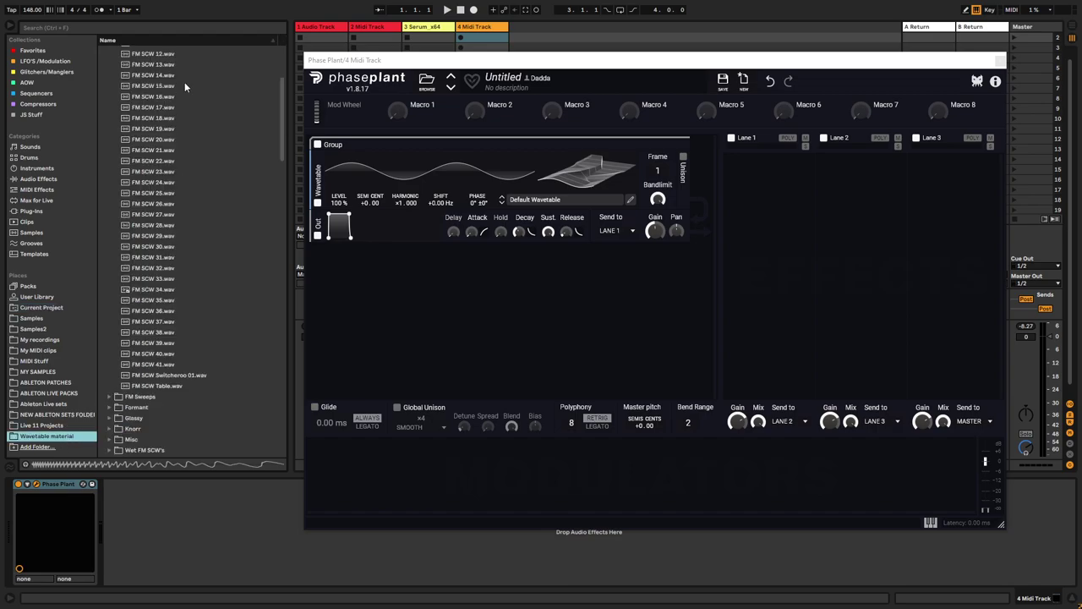
pyautogui.moveTo(173, 374); pyautogui.dragTo(554, 186)
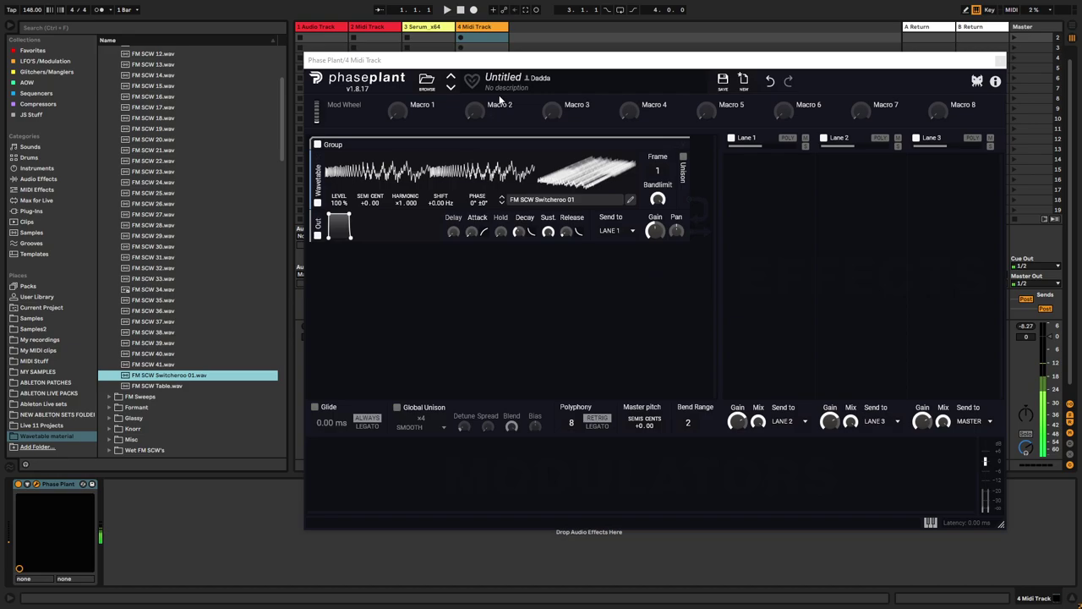
pyautogui.moveTo(516, 64); pyautogui.dragTo(572, 45)
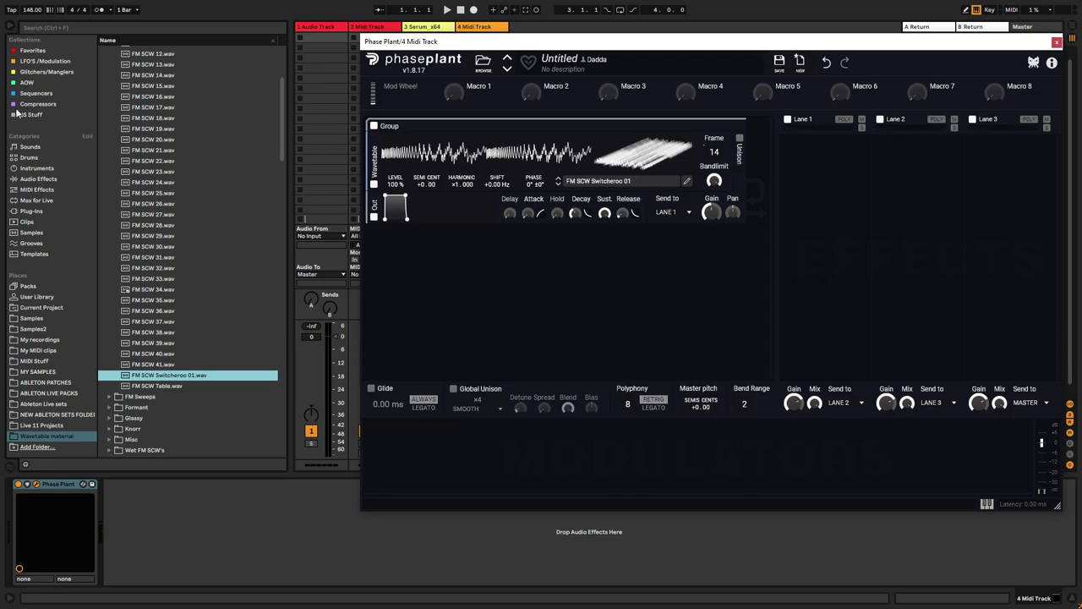
# Step: Scroll the browser to the top and collapse the FM SCW's folder
pyautogui.scroll(5, 288, 109)
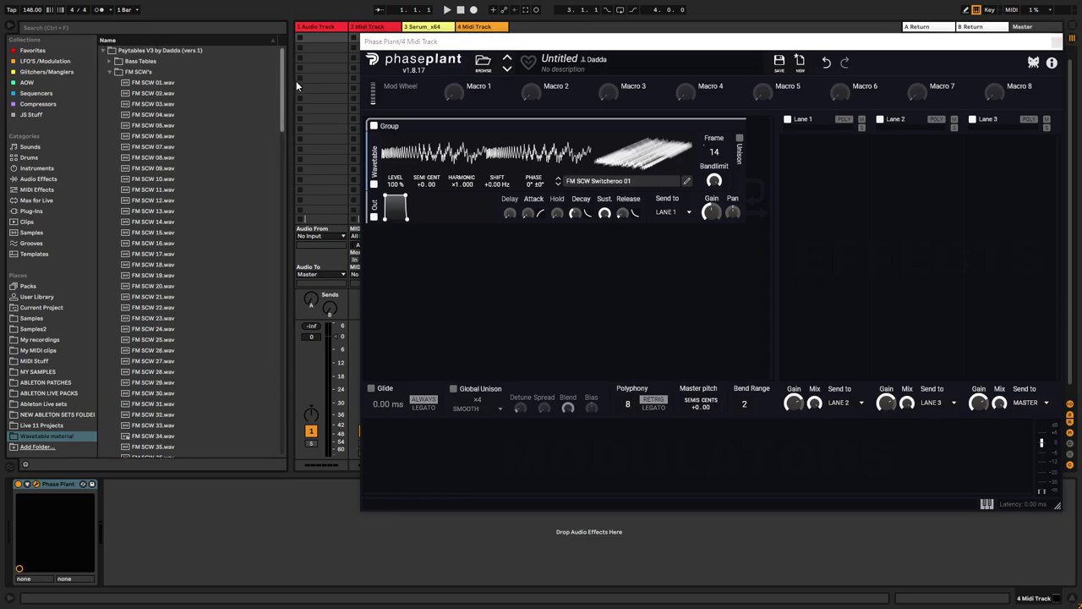
pyautogui.click(113, 73)
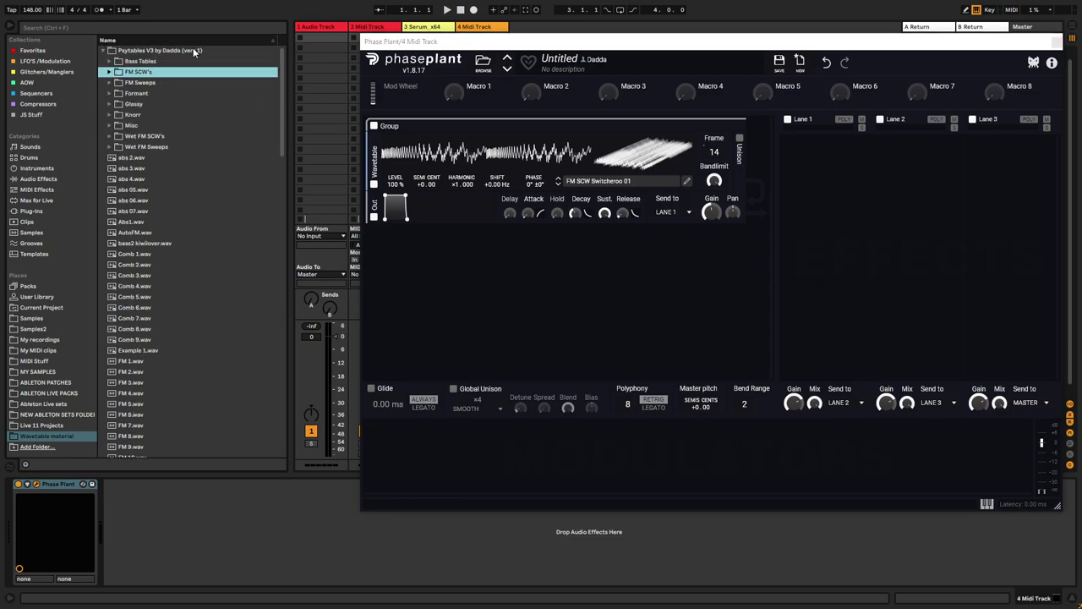